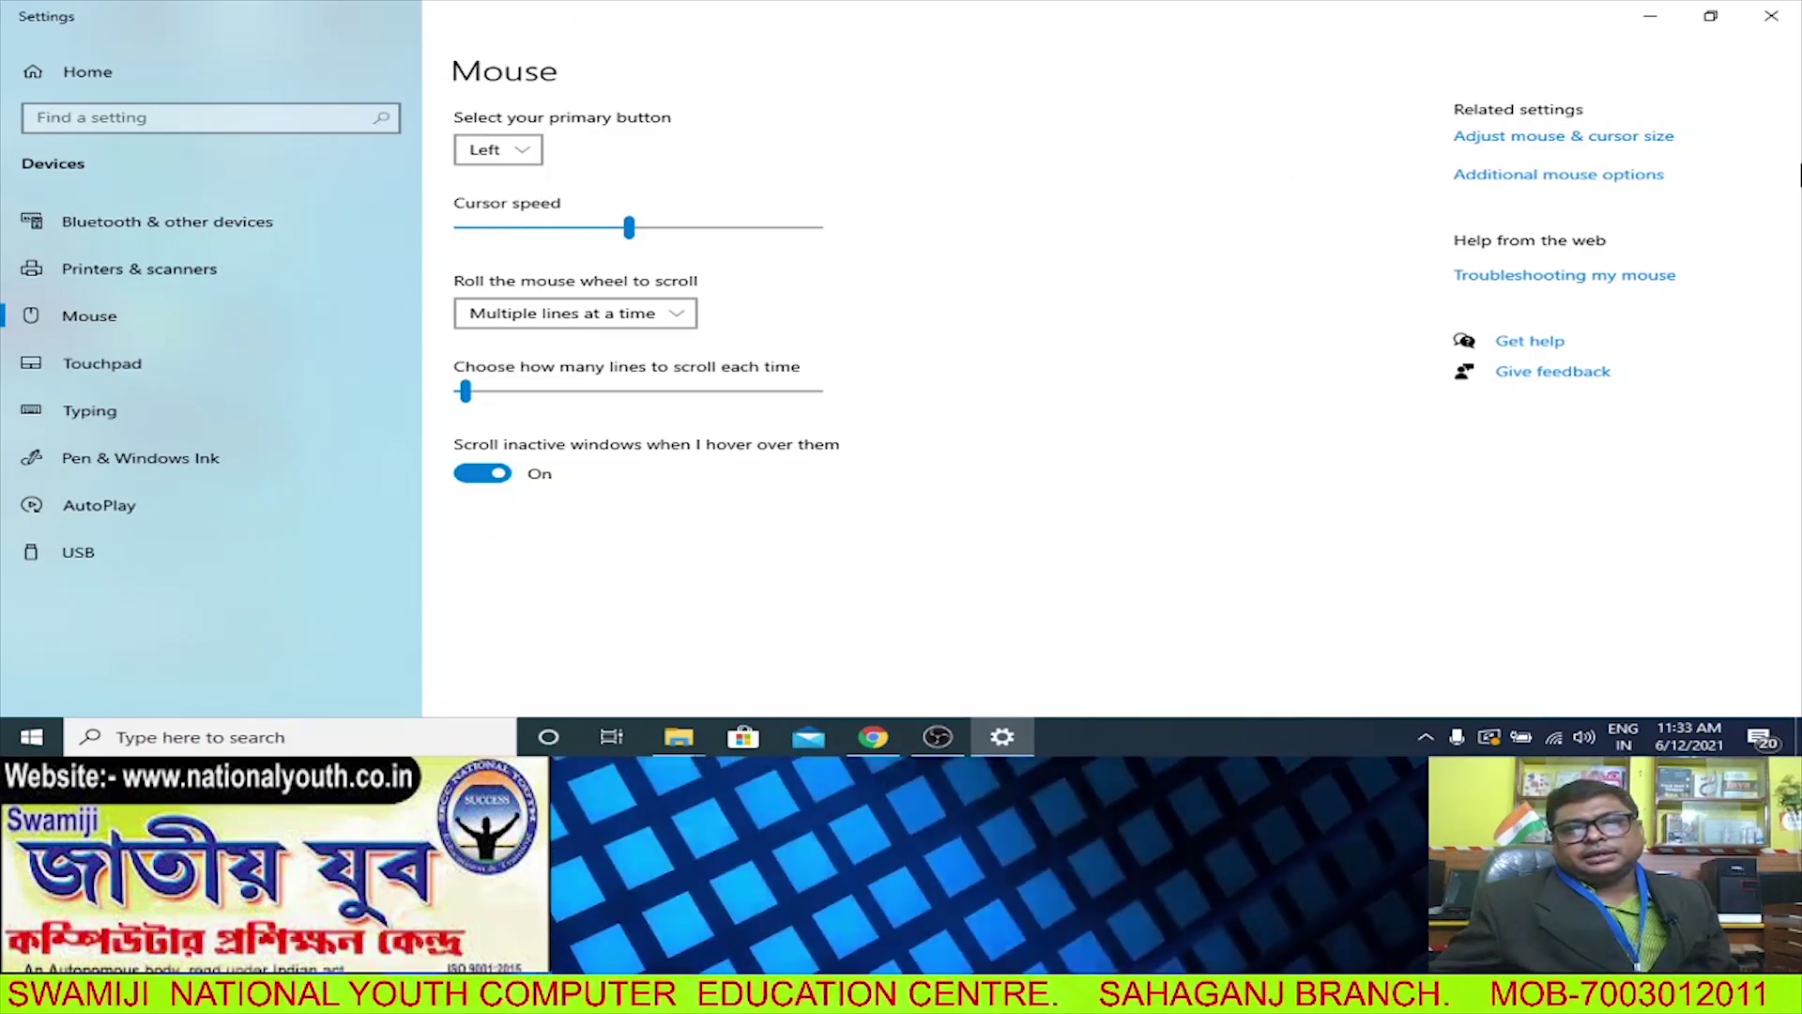
- Open the additional mouse options, reposition the Mouse Properties dialog and display its pointer settings
click(1461, 183)
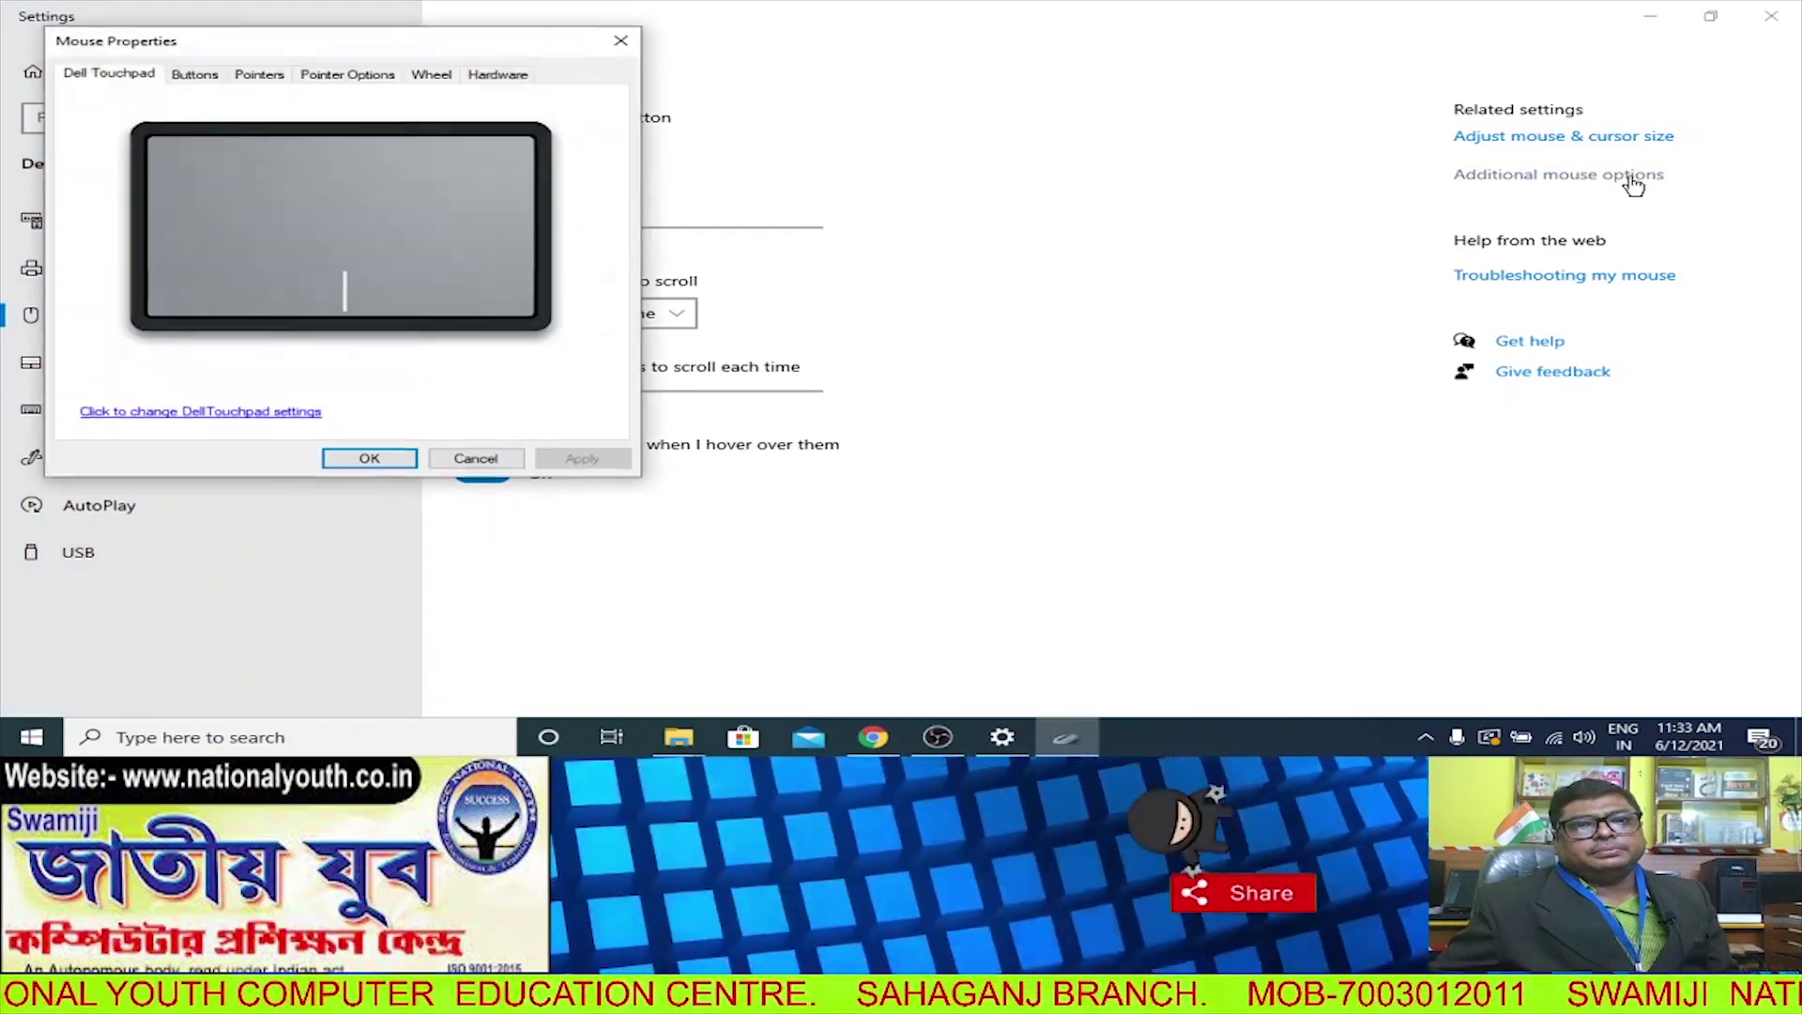
drag(354, 41, 873, 36)
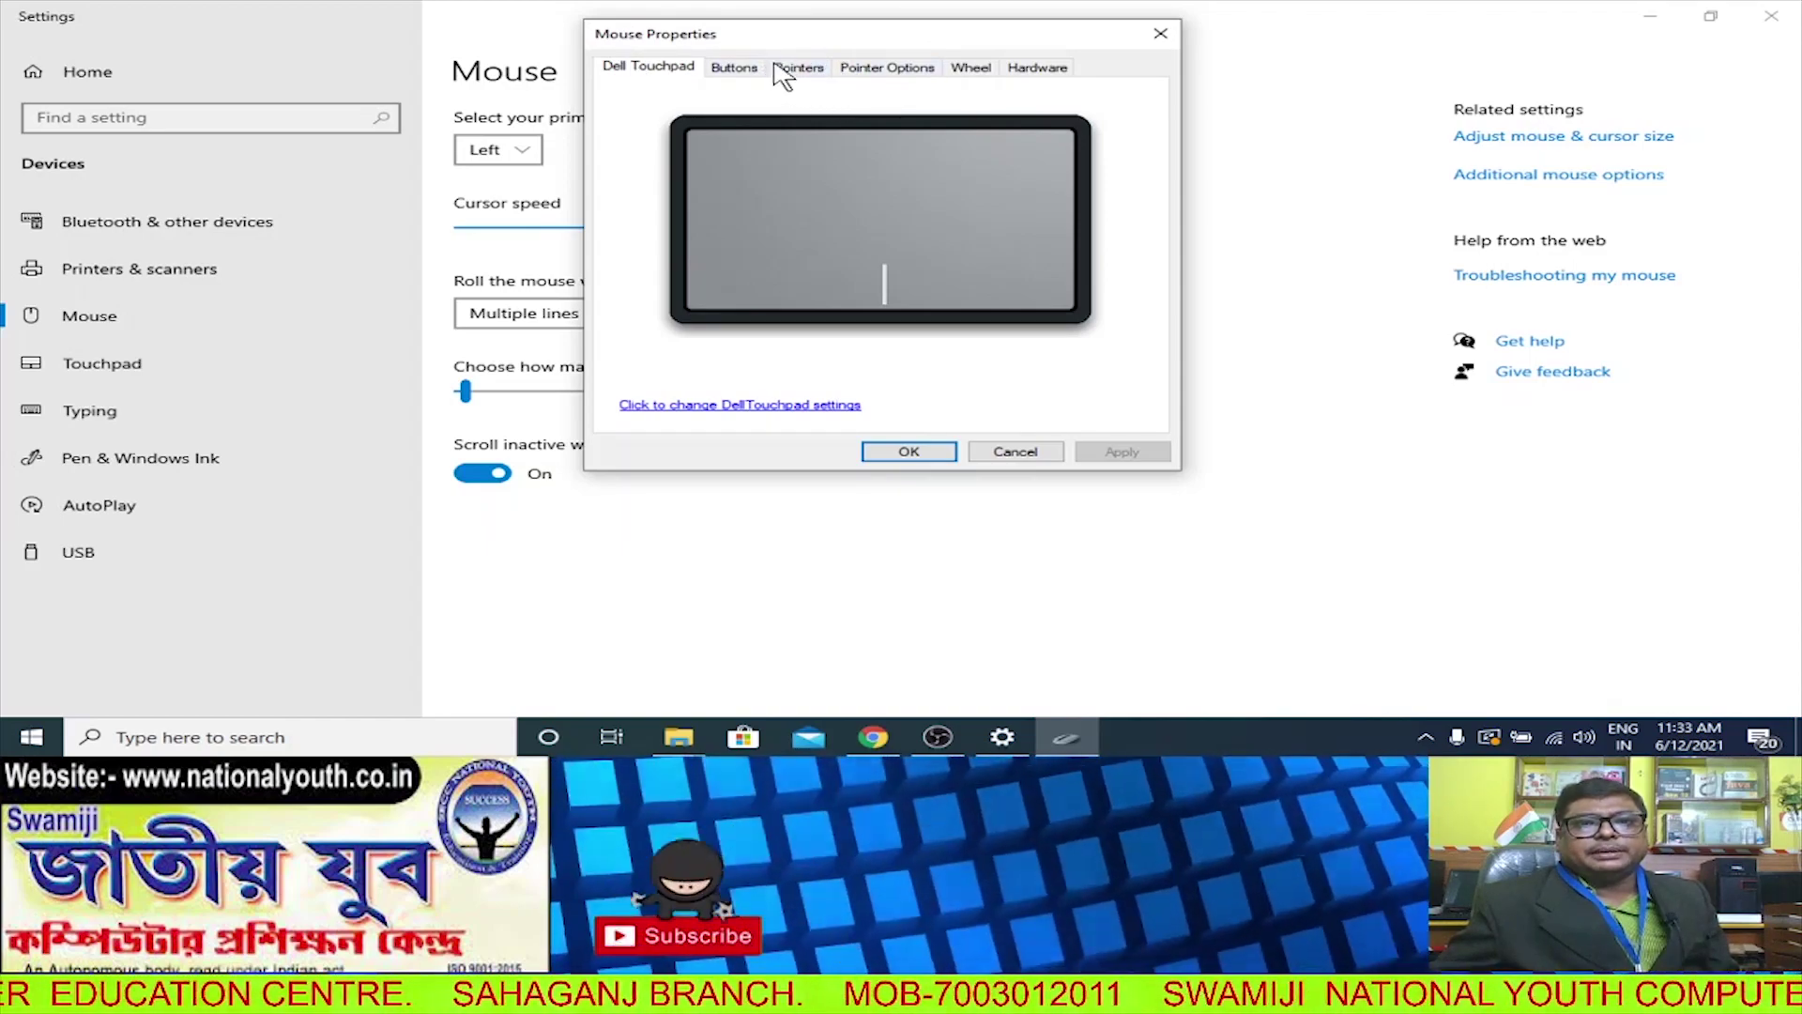
click(798, 69)
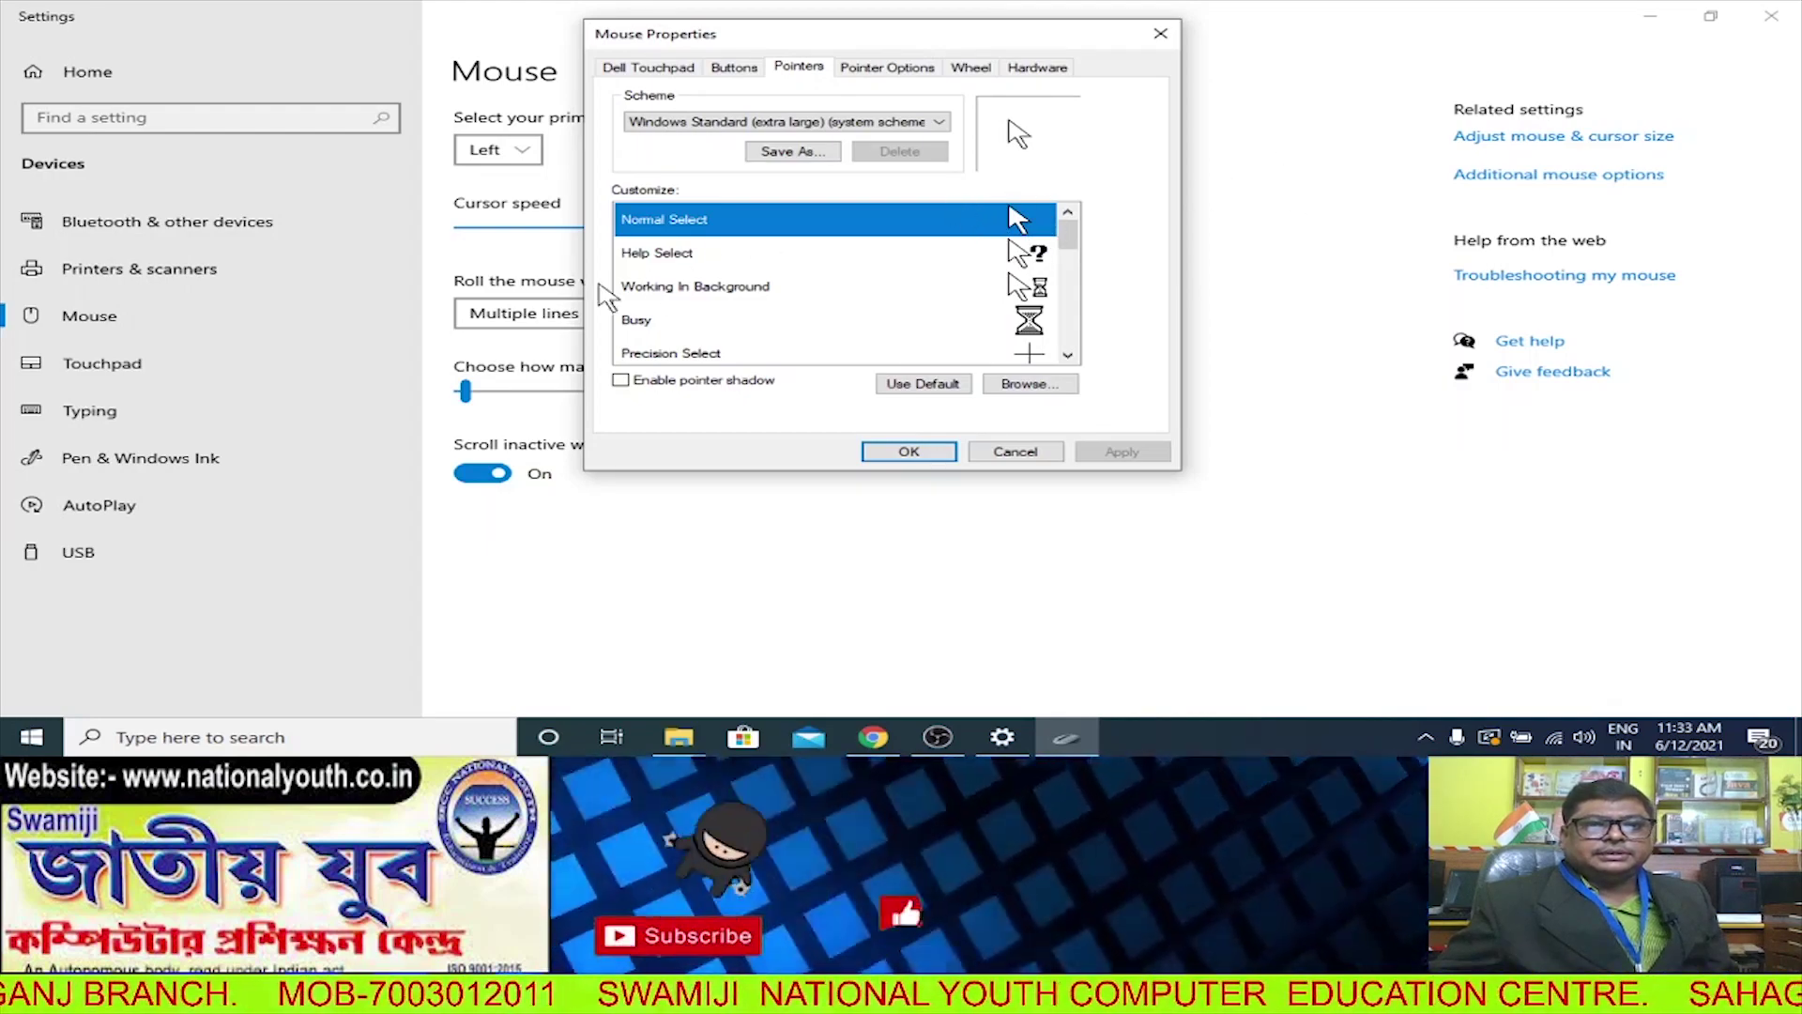
- Examine the preview of the Help Select, Working In Background, Busy, Text Select, Handwriting and Normal Select pointers in the current scheme
click(657, 255)
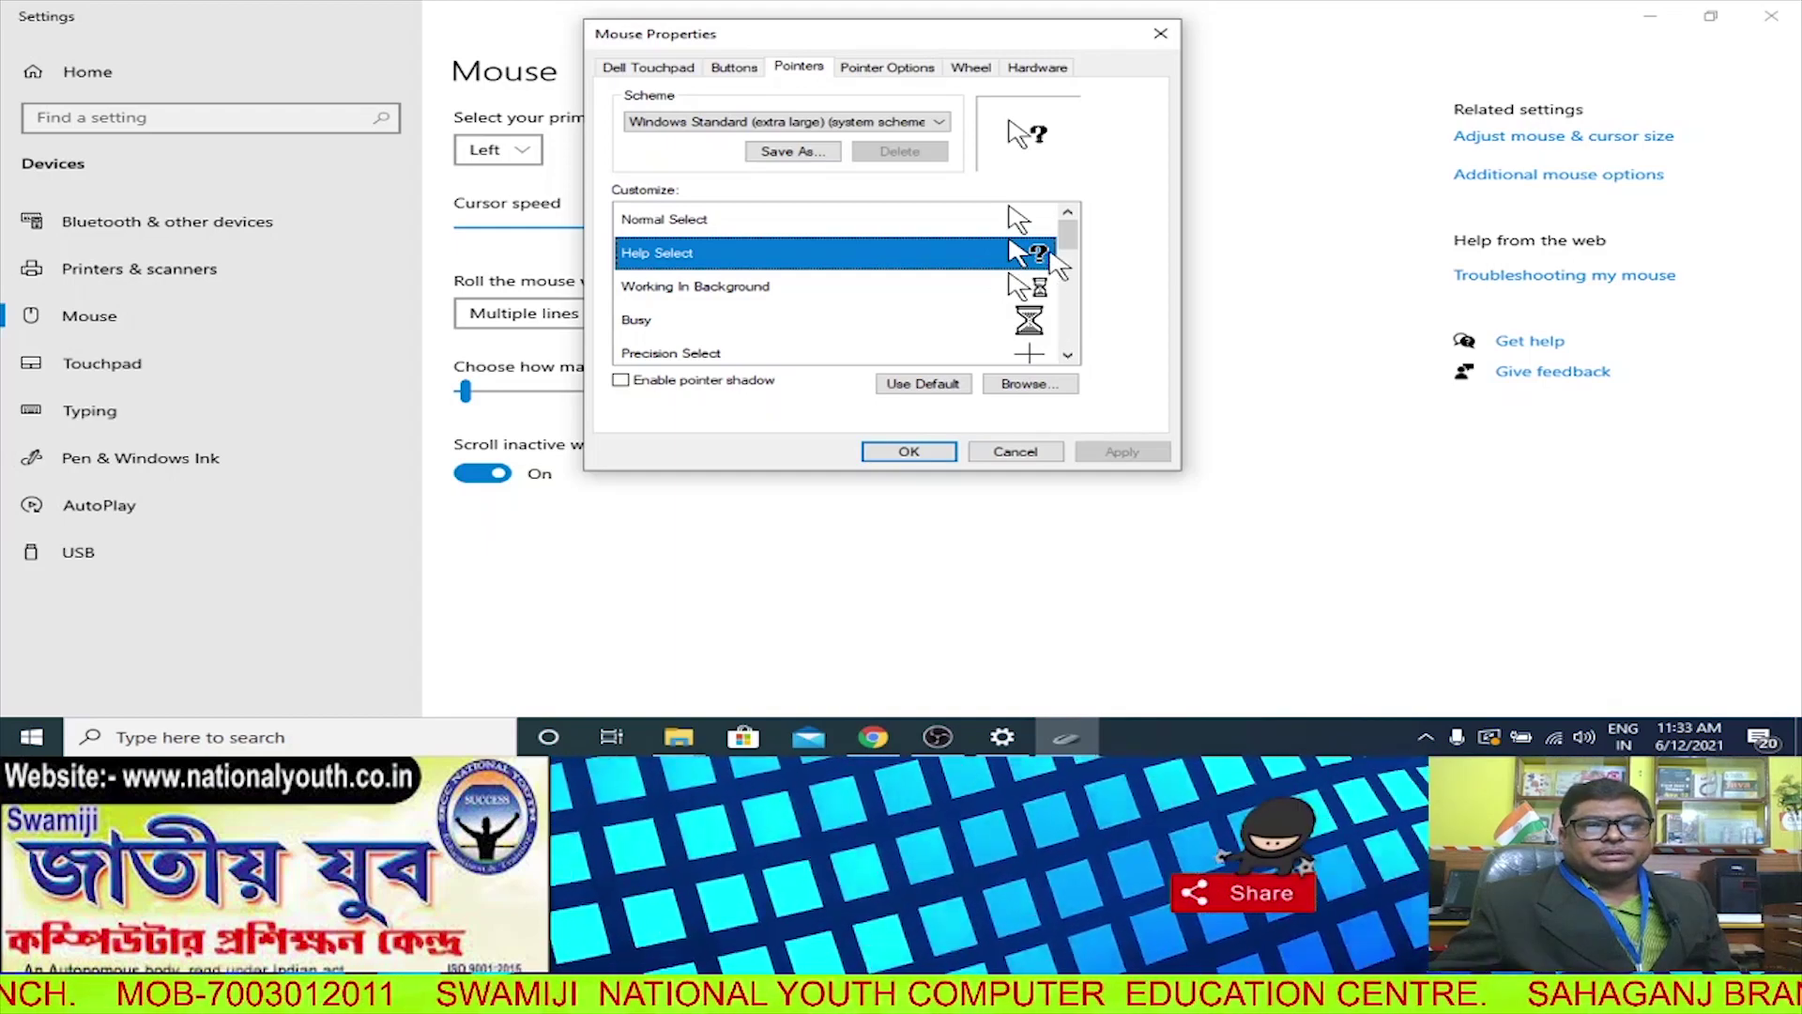
click(711, 291)
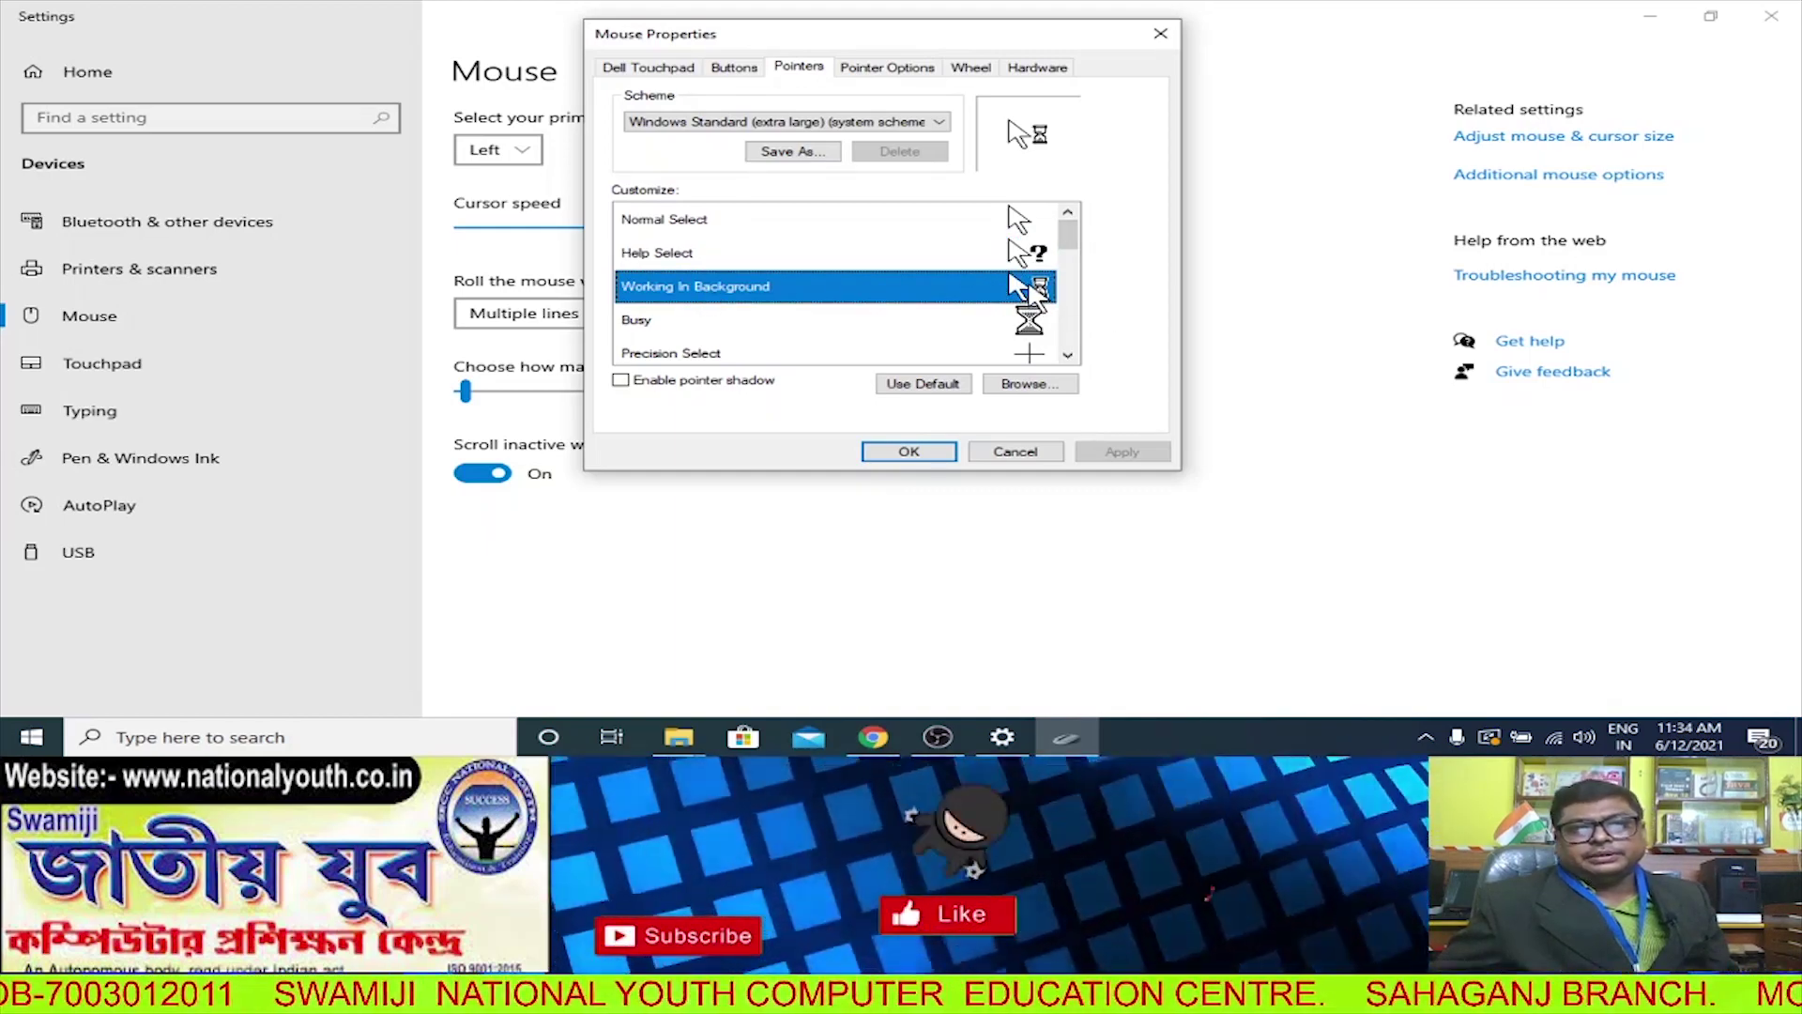
click(642, 324)
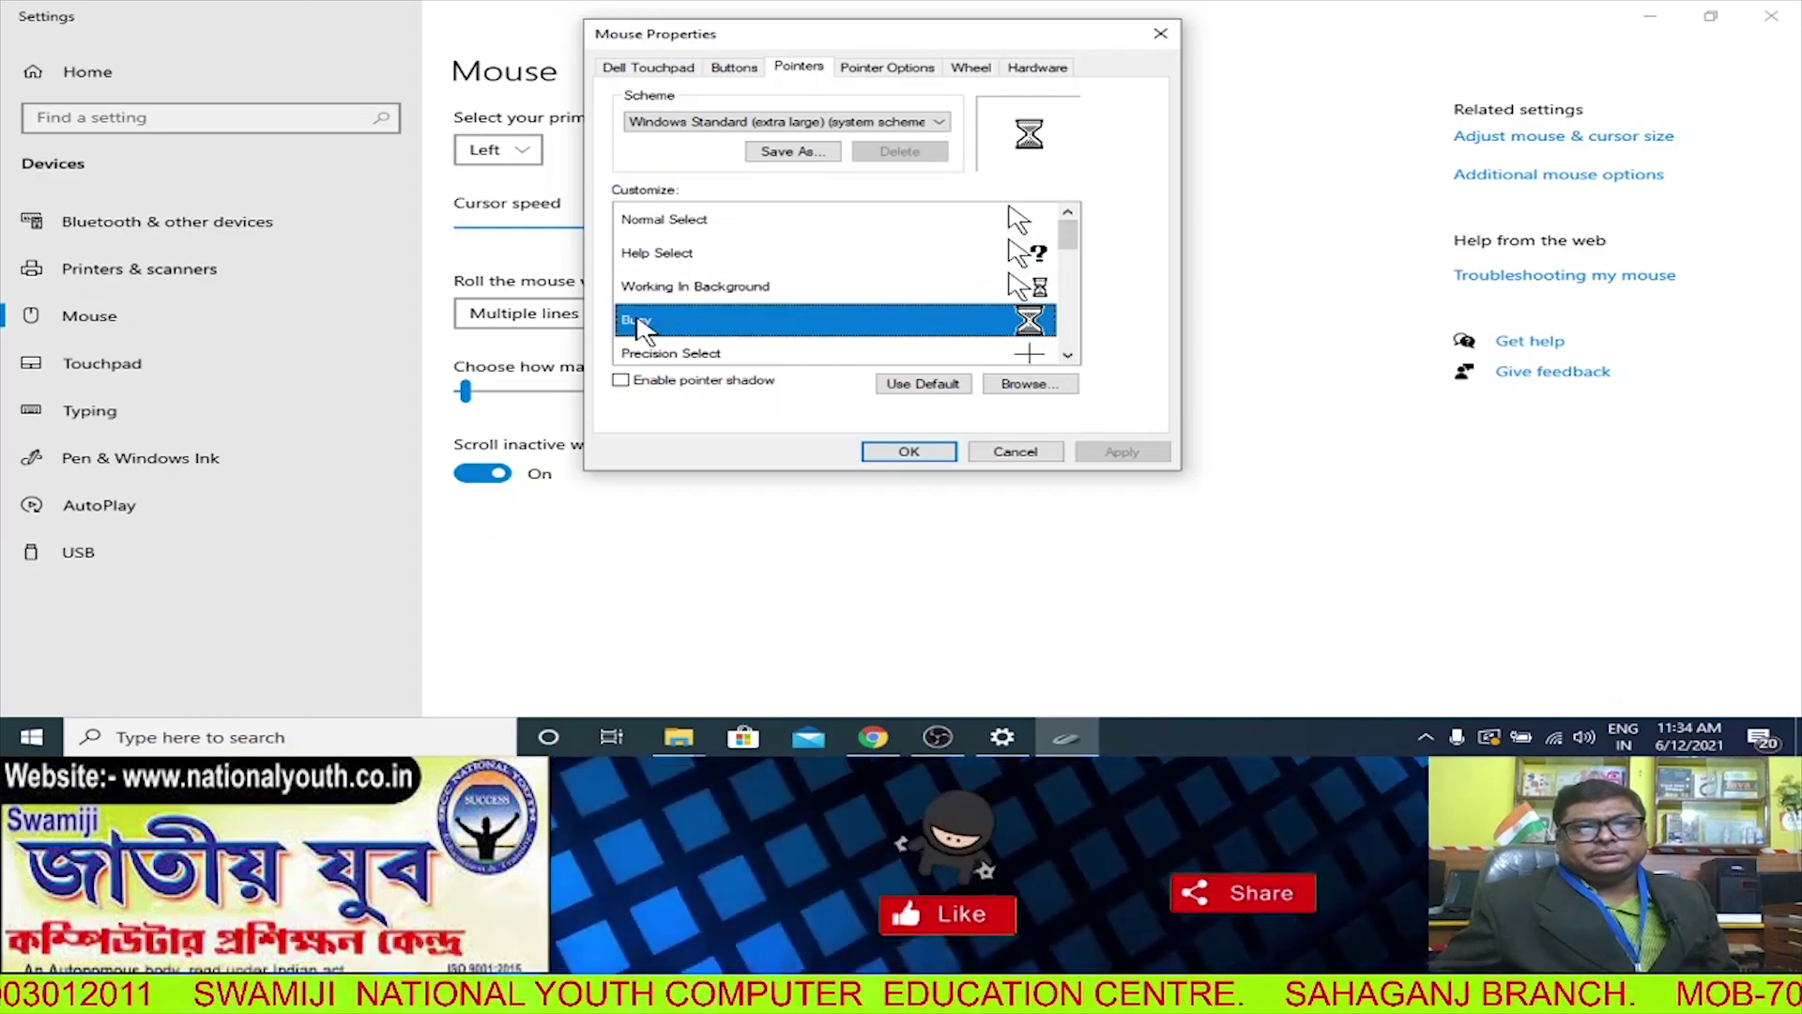
scroll(887, 354, down, 1)
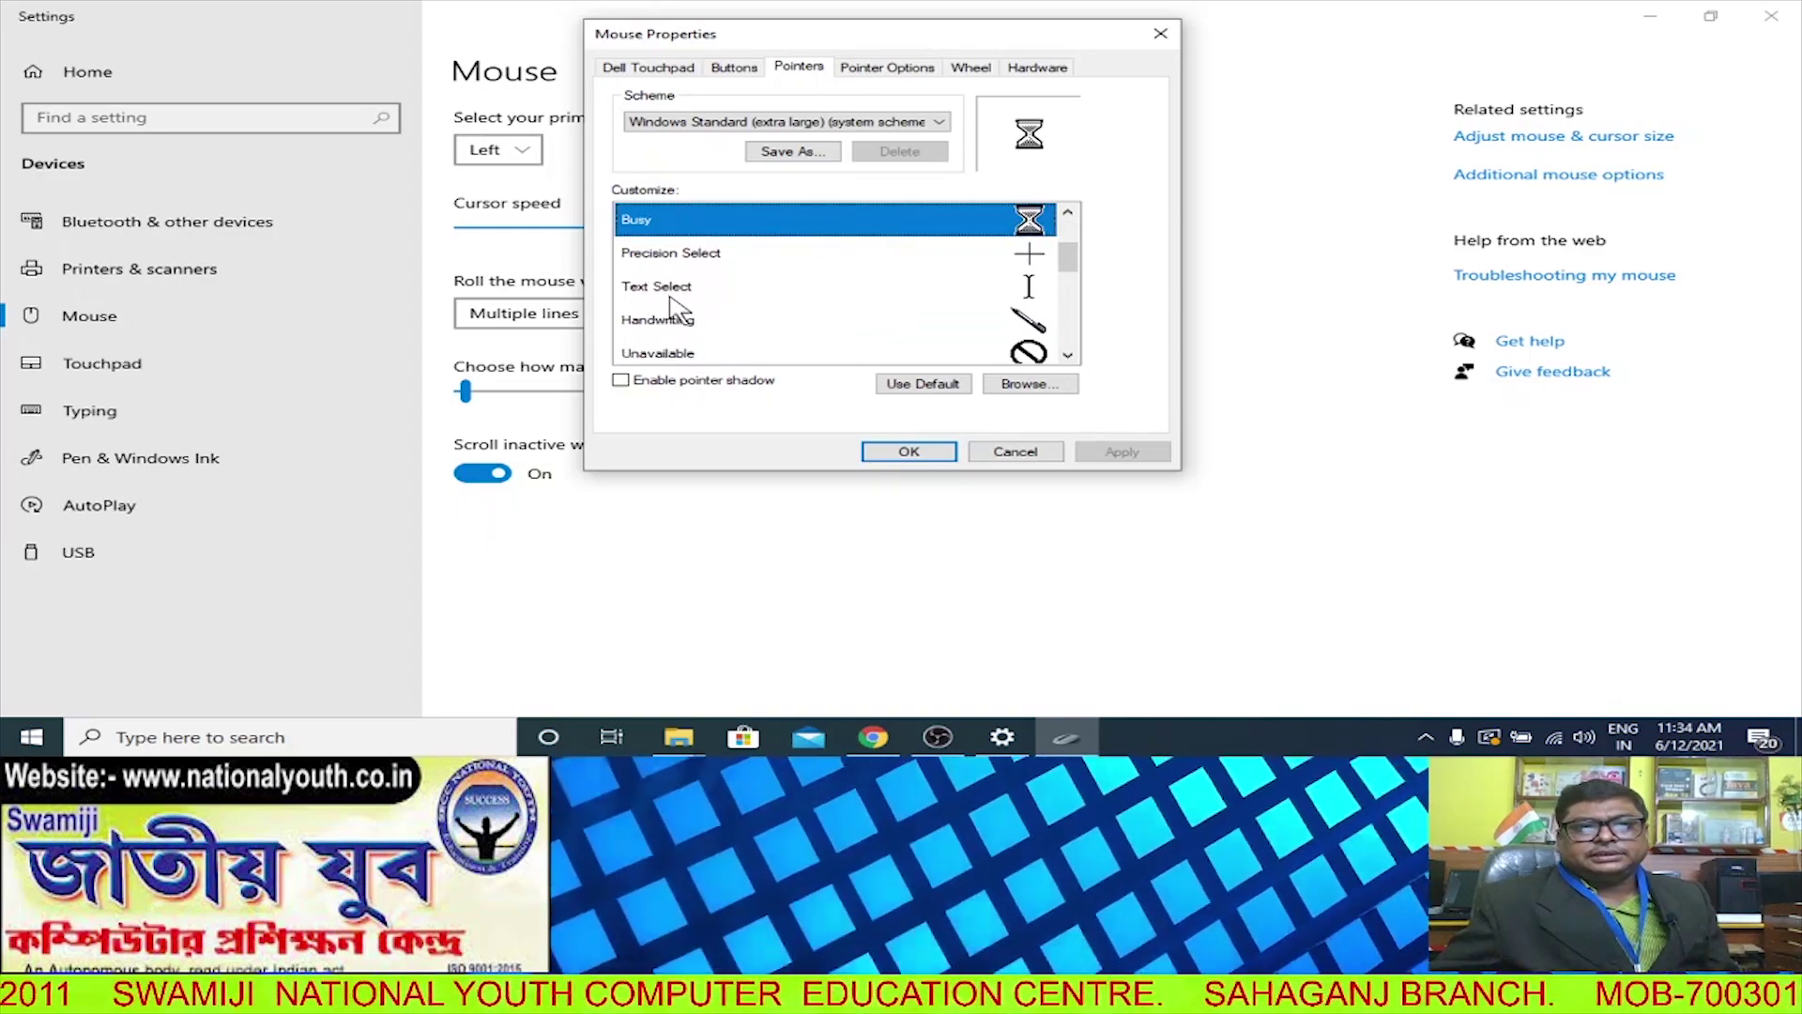
click(662, 293)
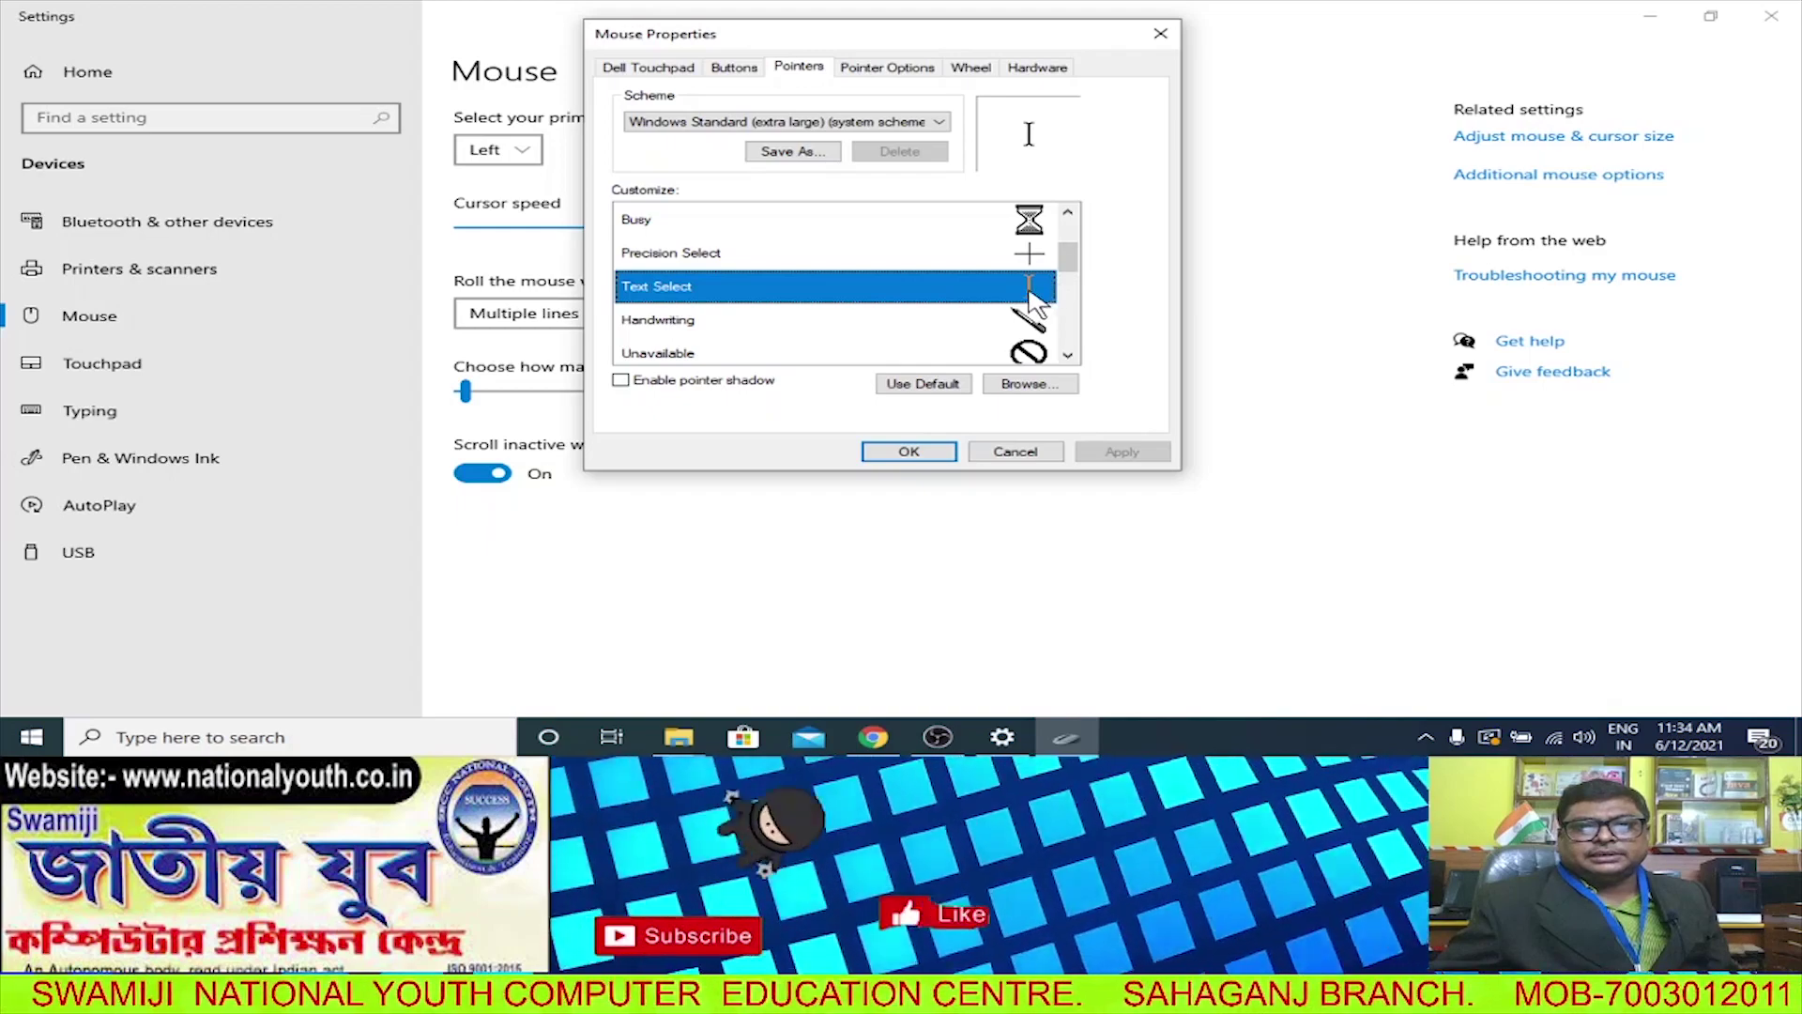
click(672, 328)
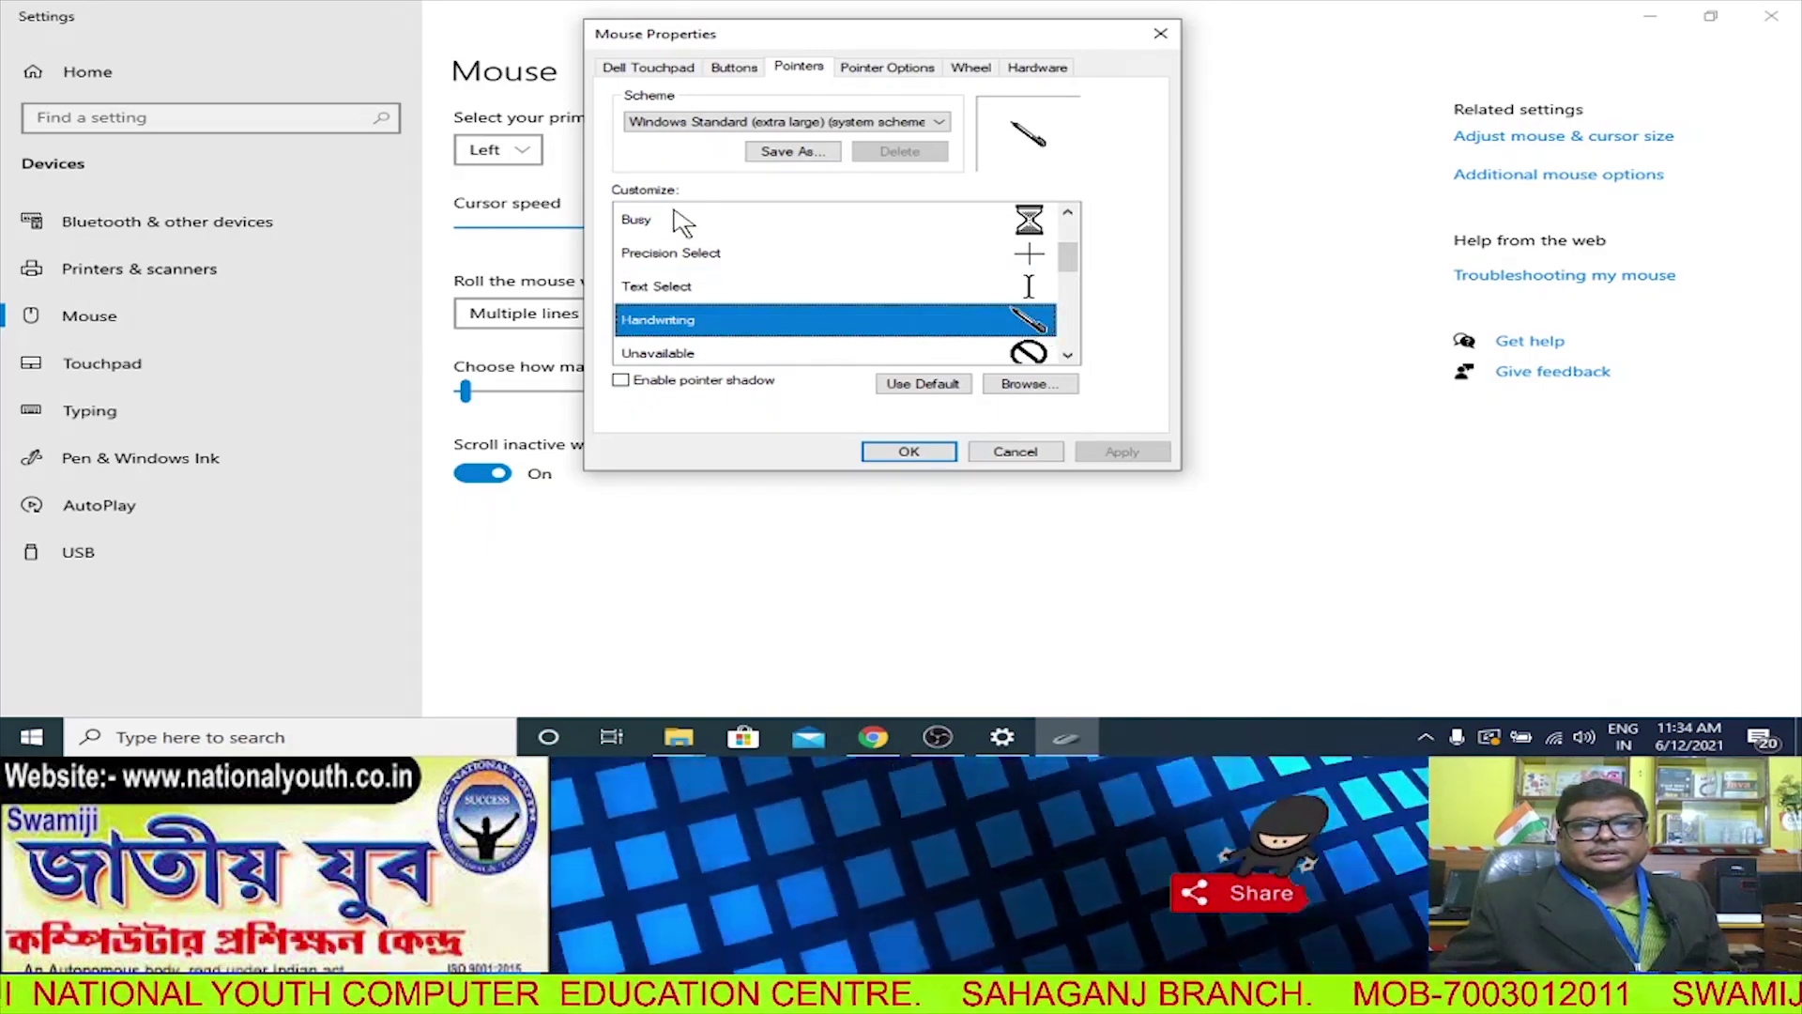
scroll(965, 291, up, 1)
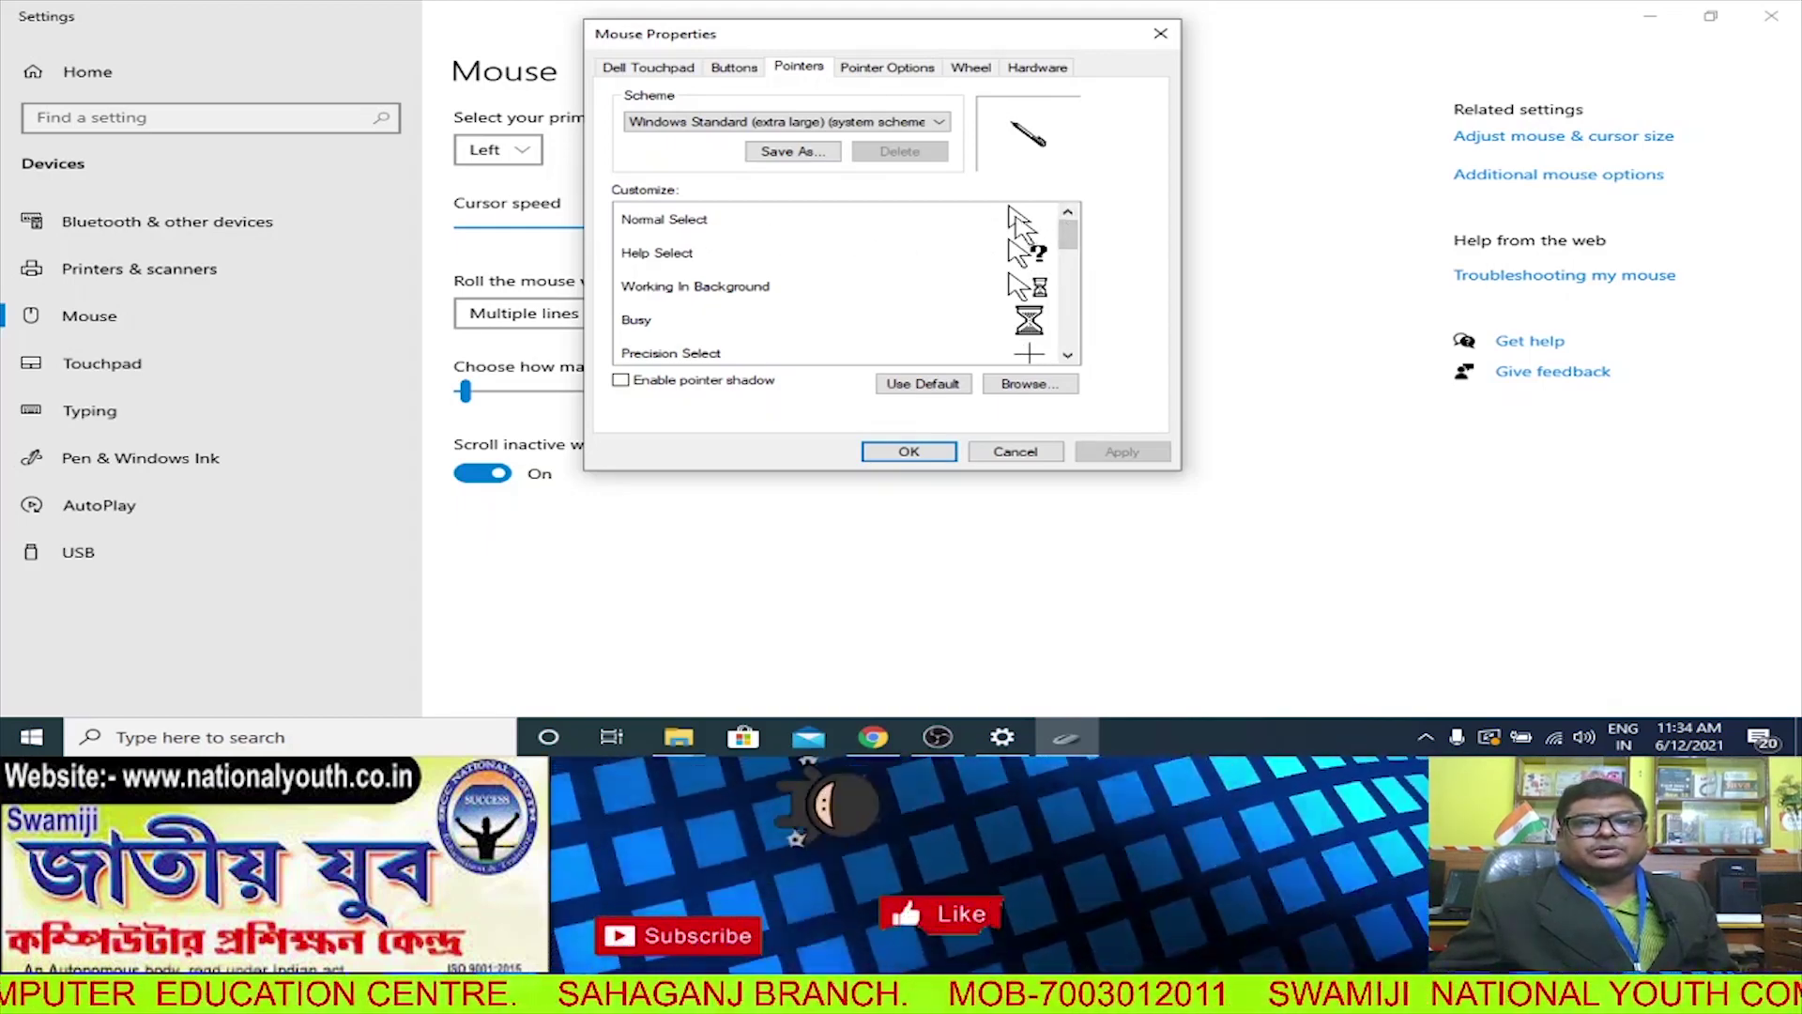
click(1018, 222)
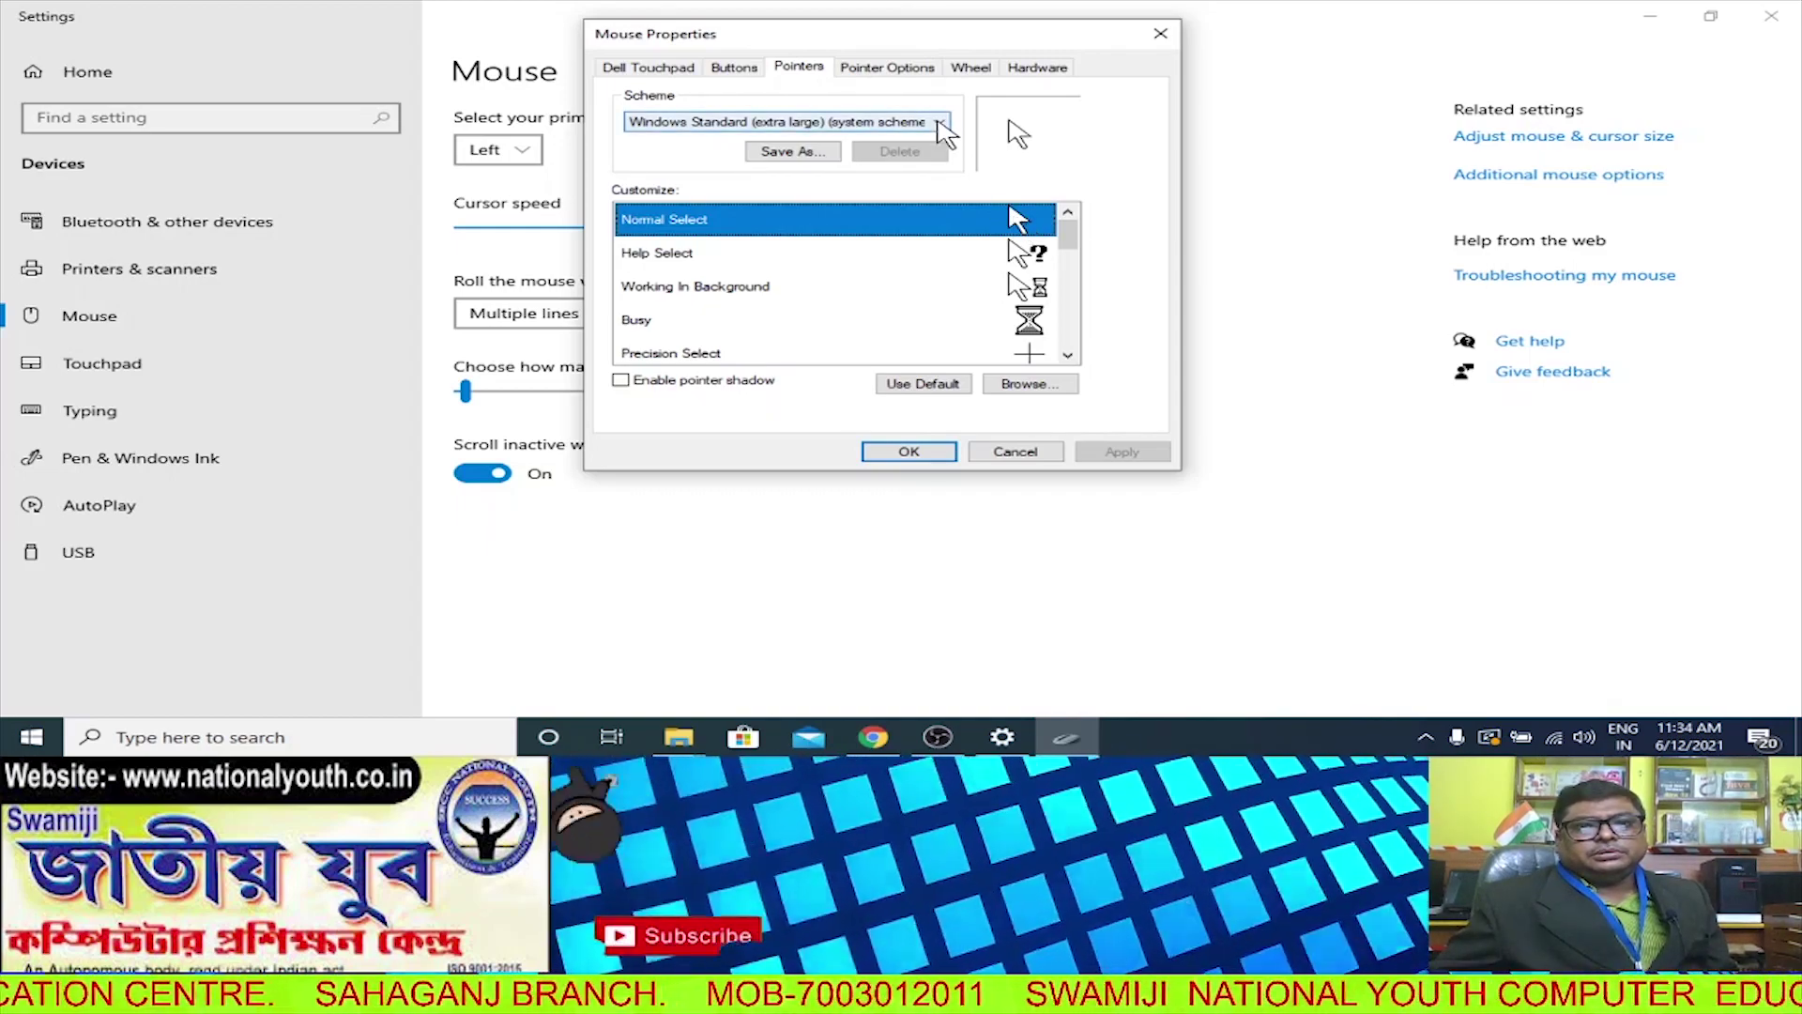
- Choose the Windows Black (extra large) pointer scheme and apply it
click(940, 123)
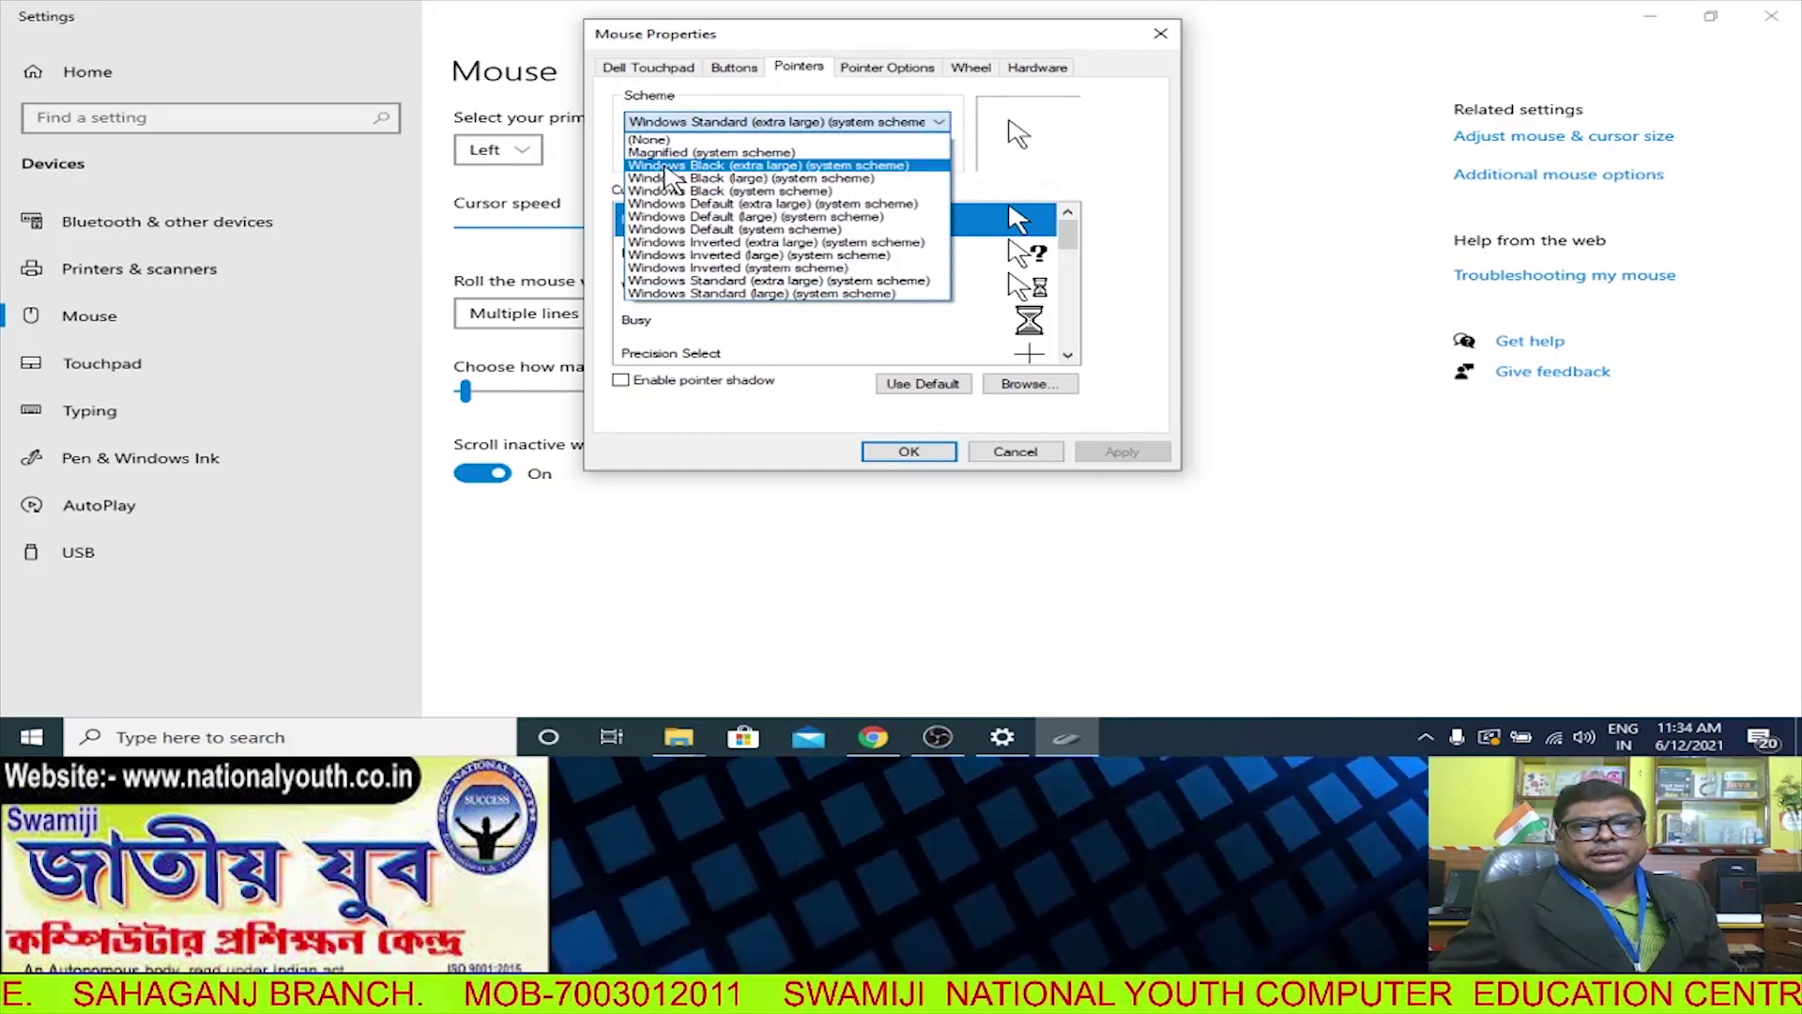
click(668, 167)
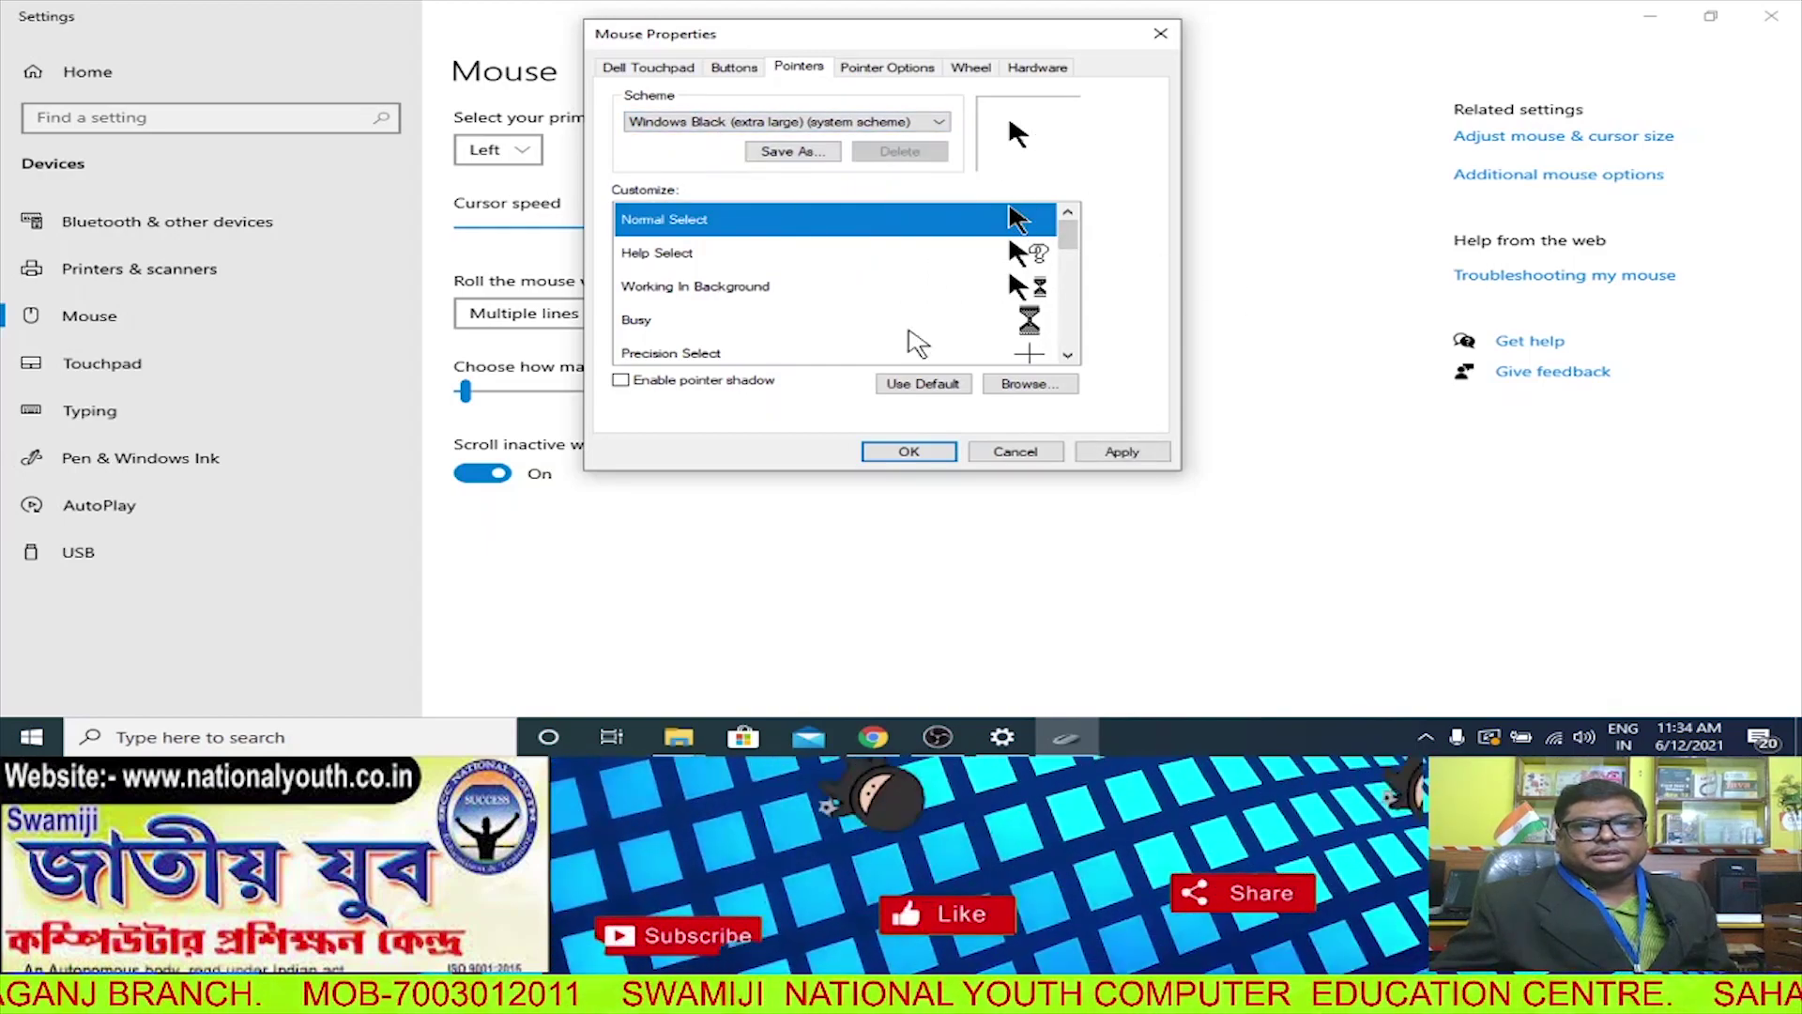
click(1147, 454)
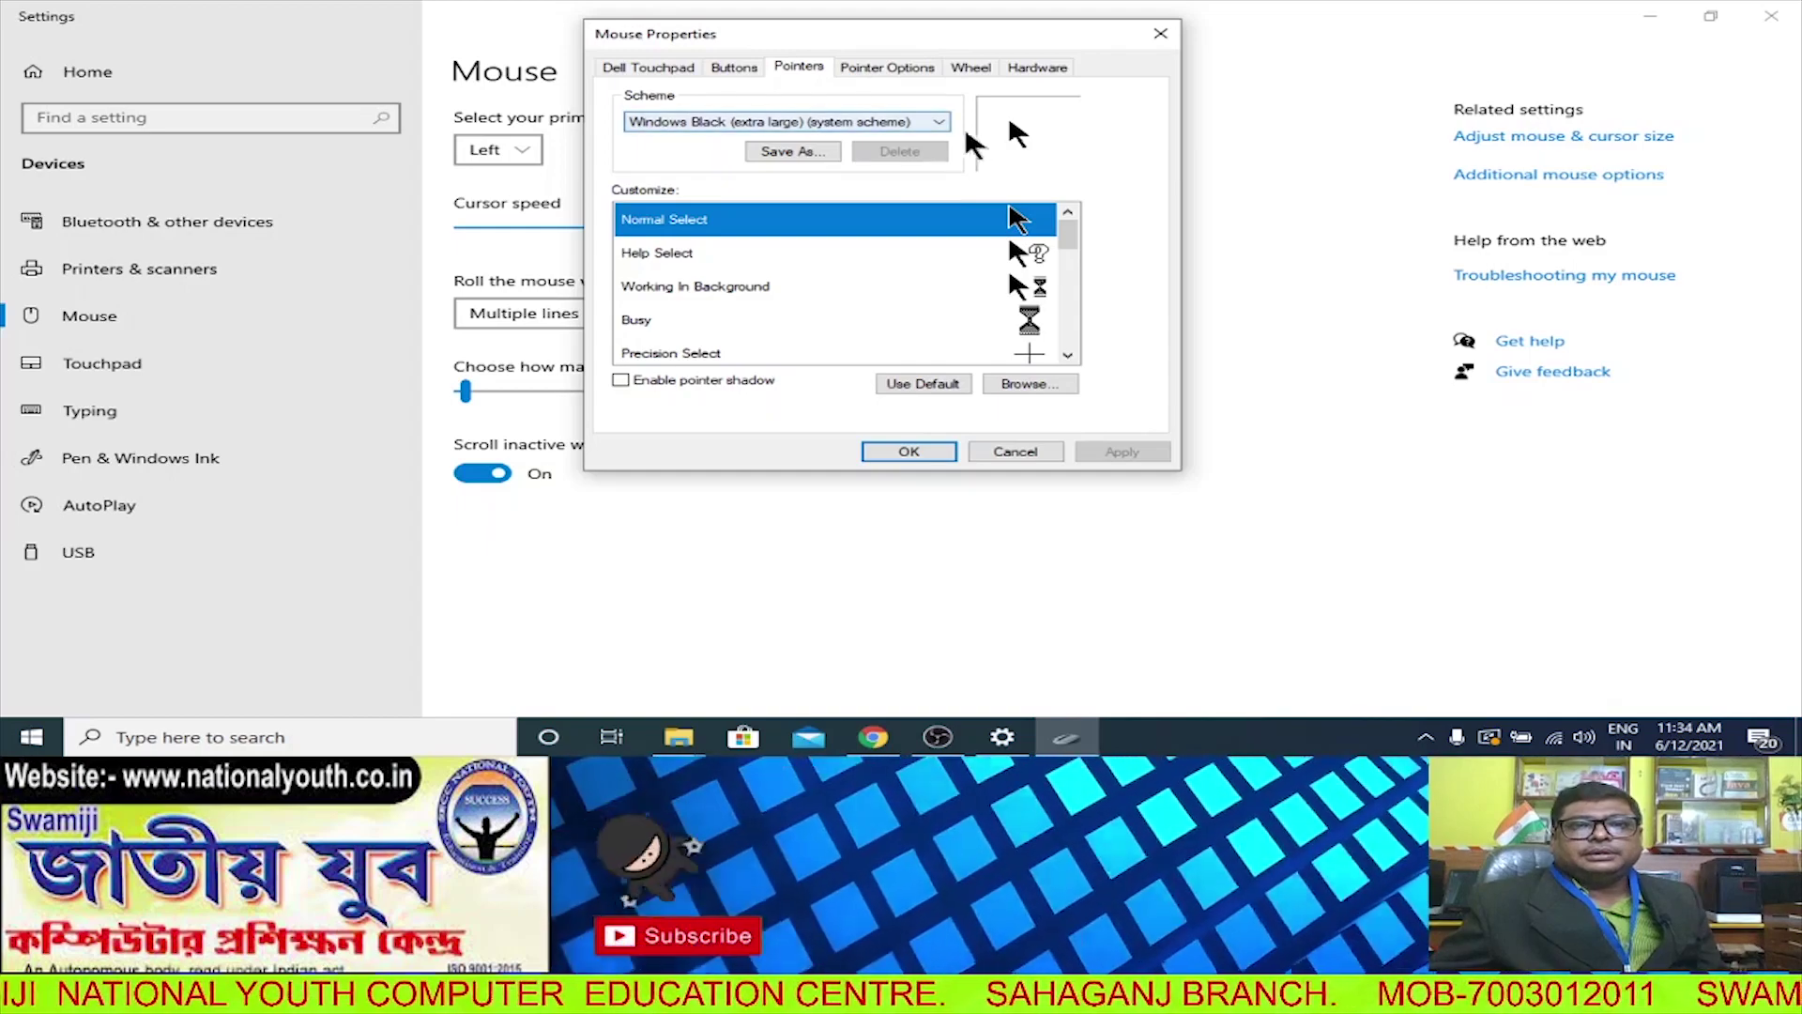
- Select the Magnified (system scheme) pointer scheme
click(944, 116)
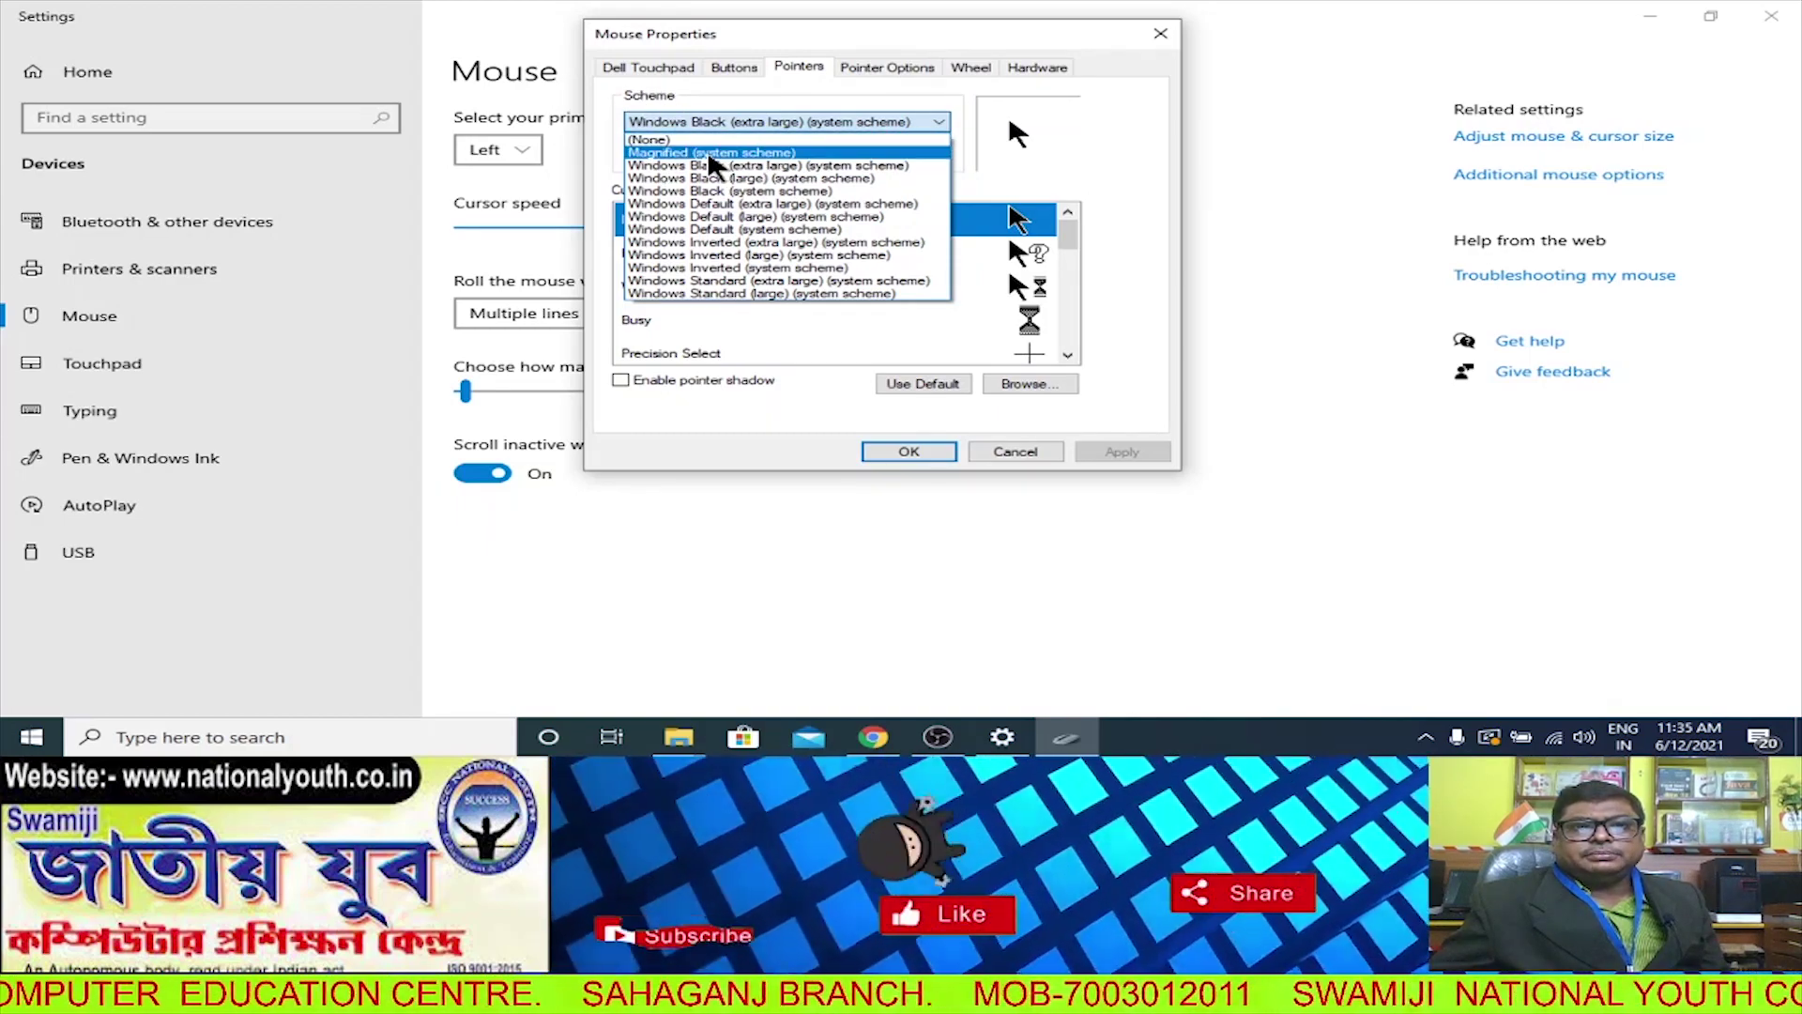
click(708, 154)
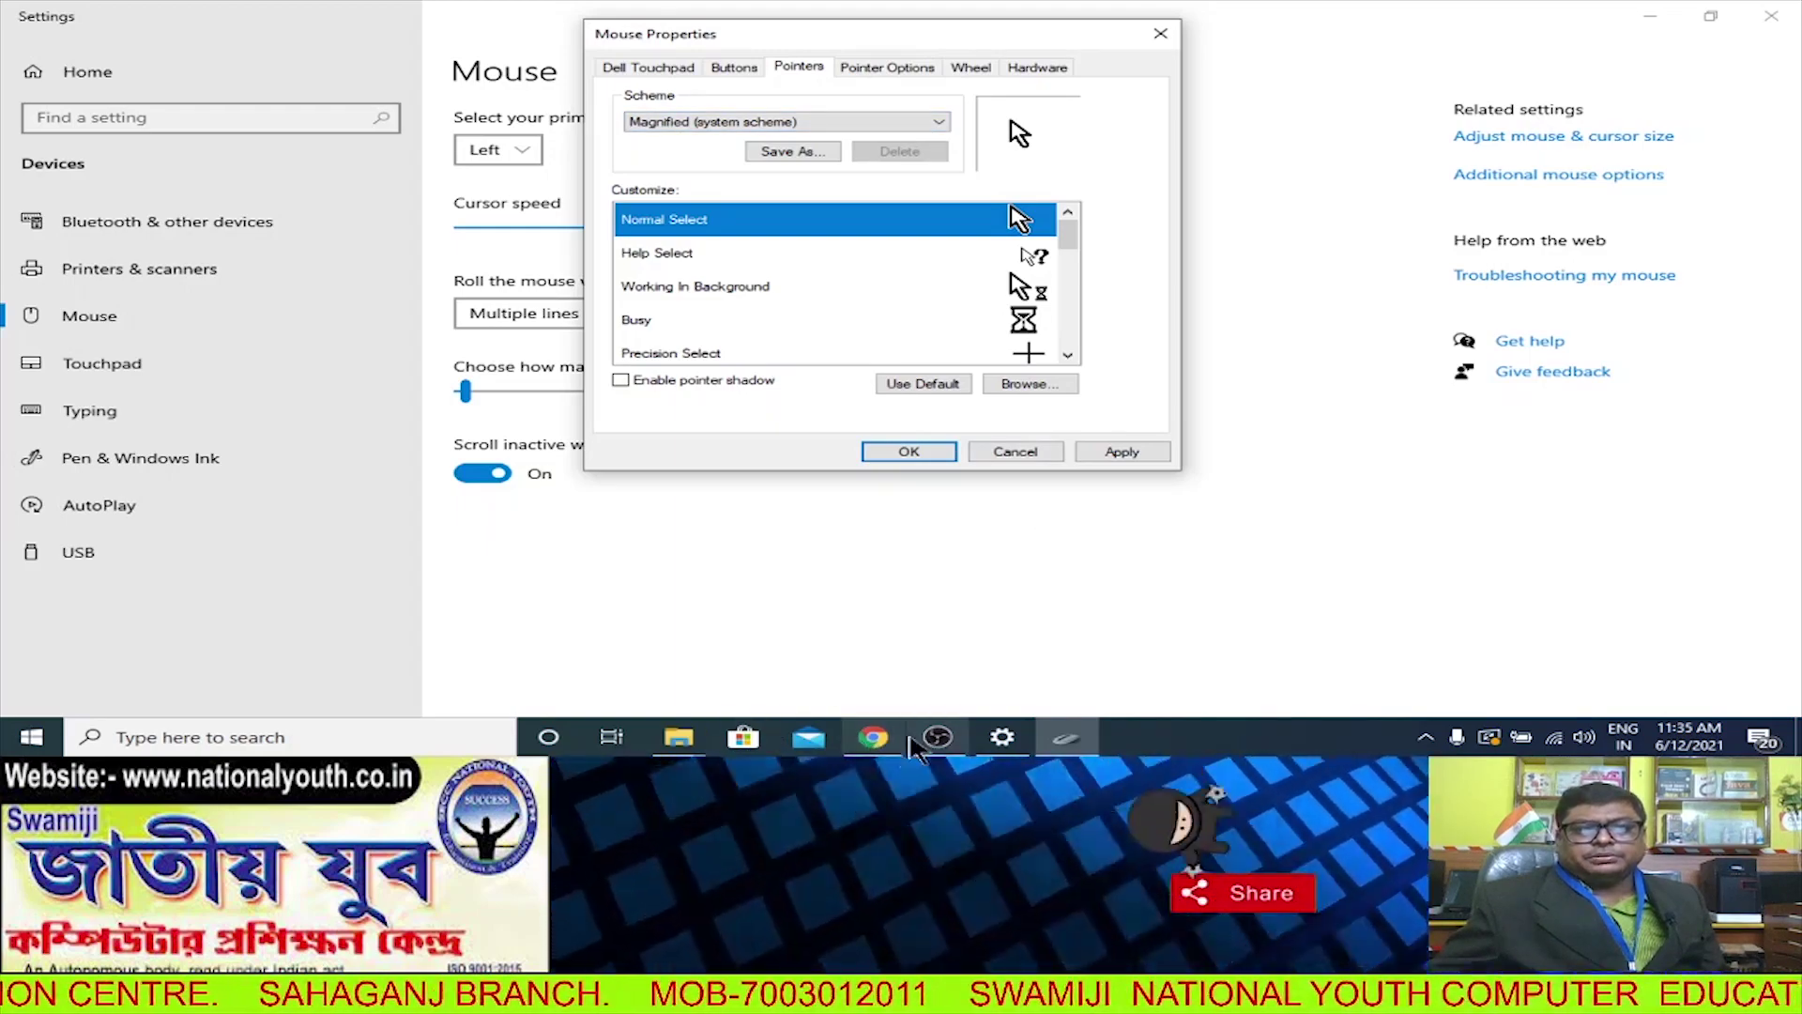
mouse_move(901, 740)
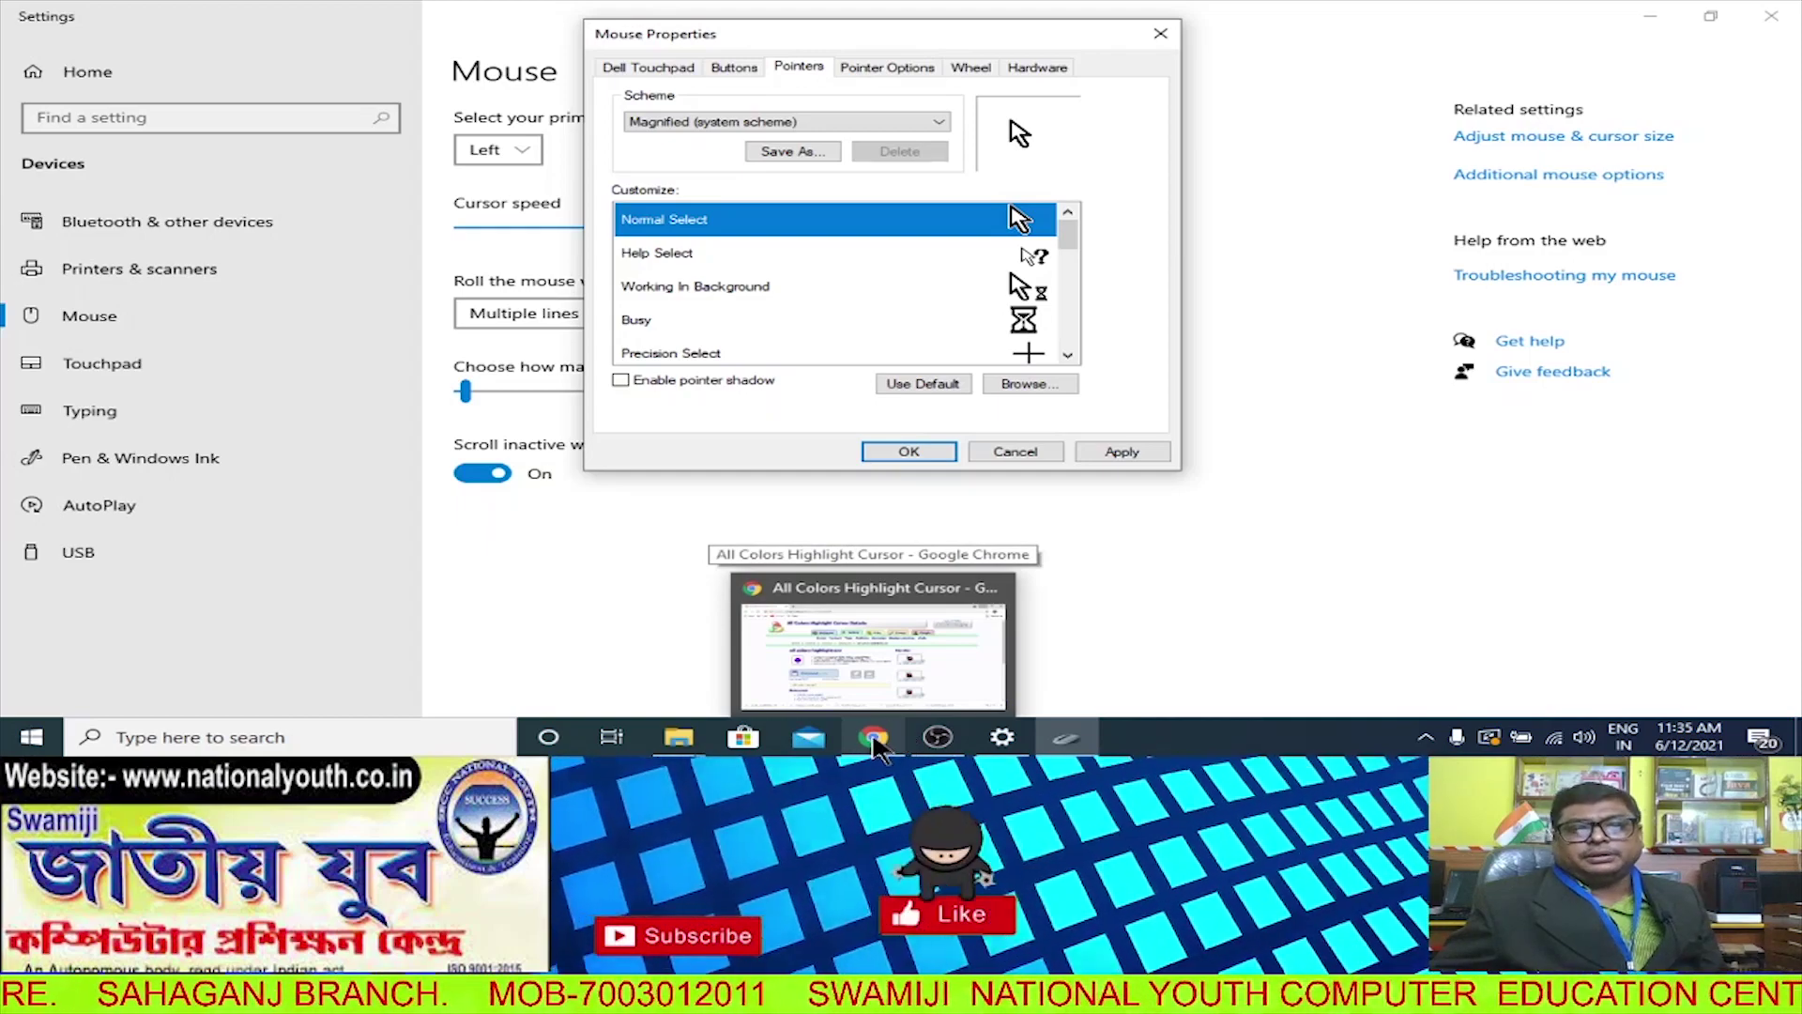
click(873, 739)
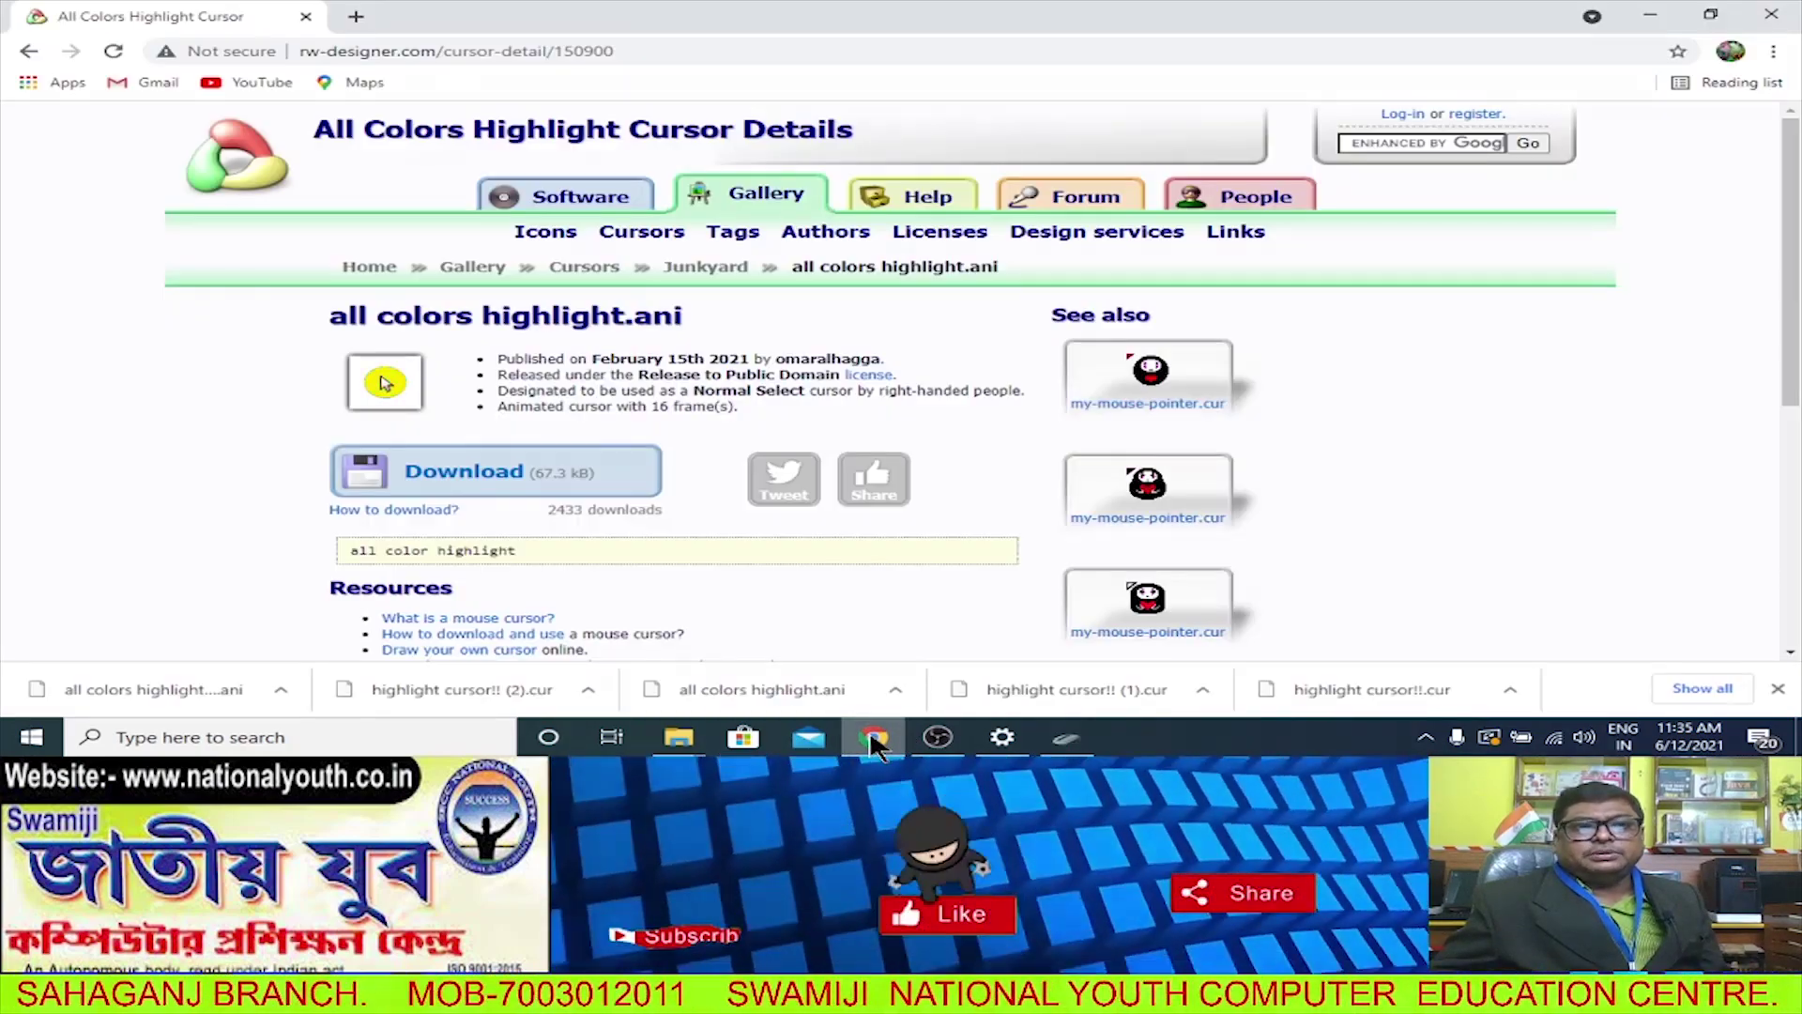
click(299, 50)
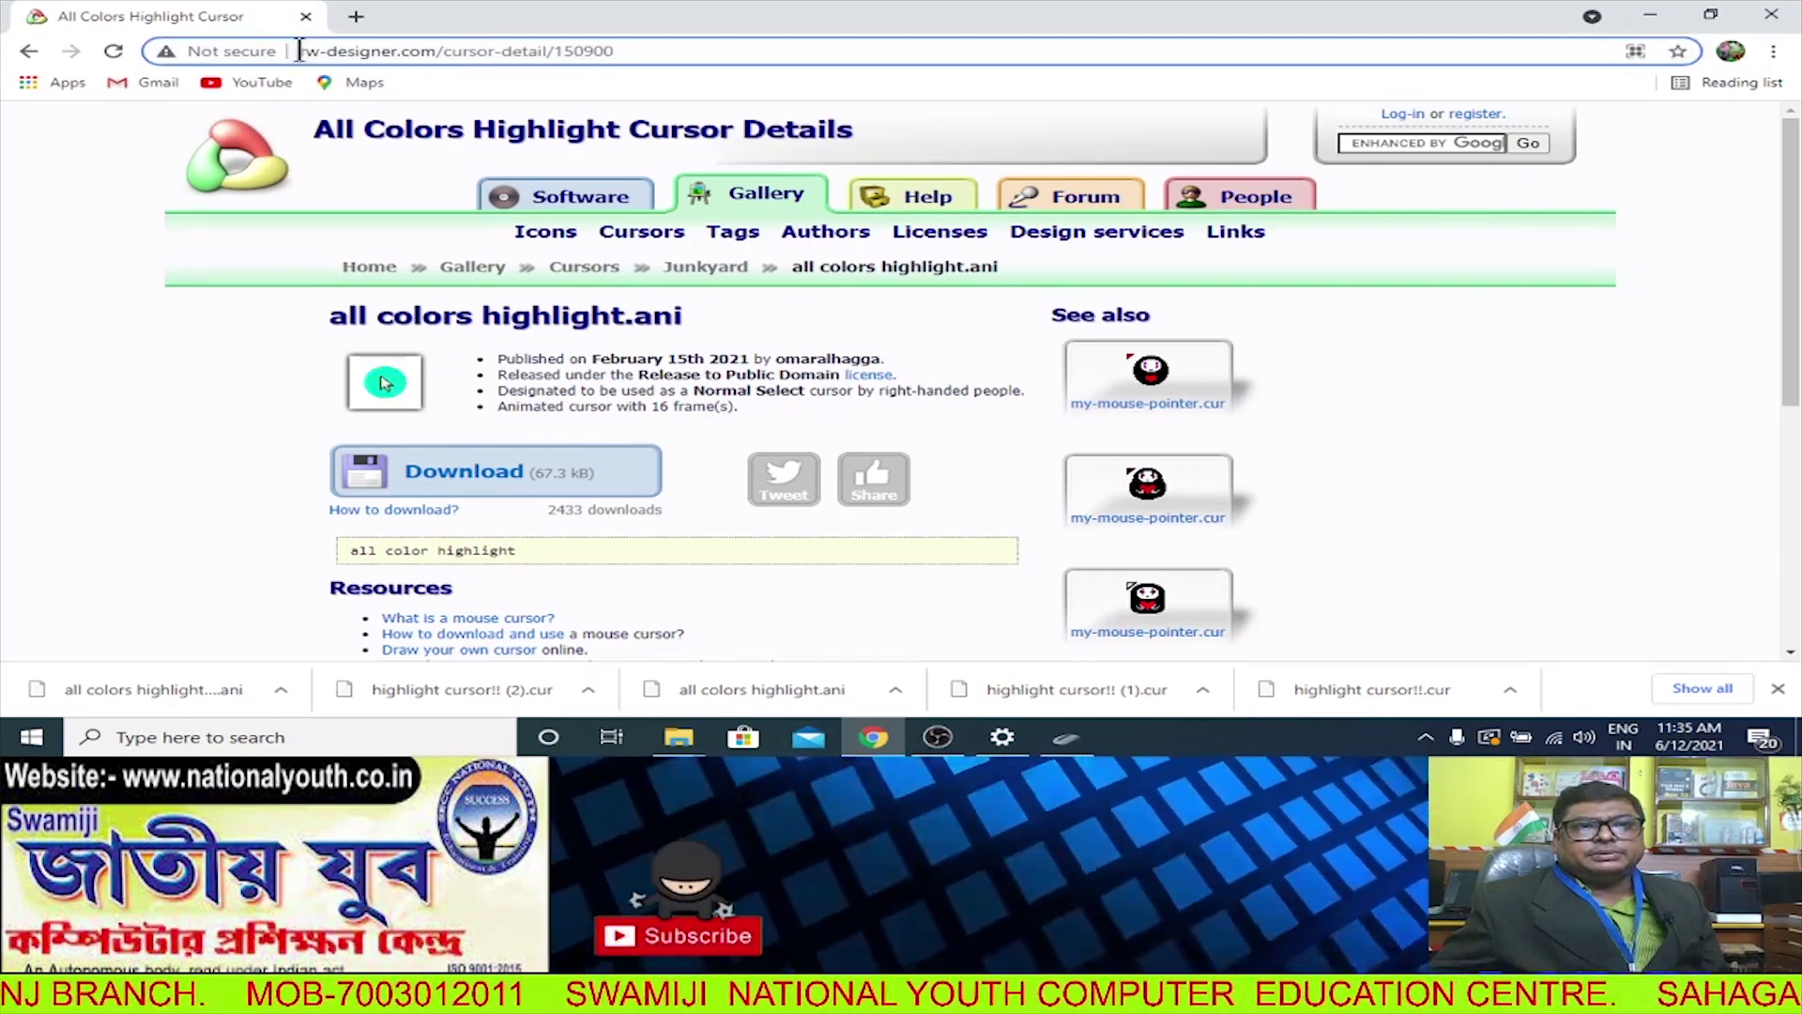
drag(298, 50, 437, 55)
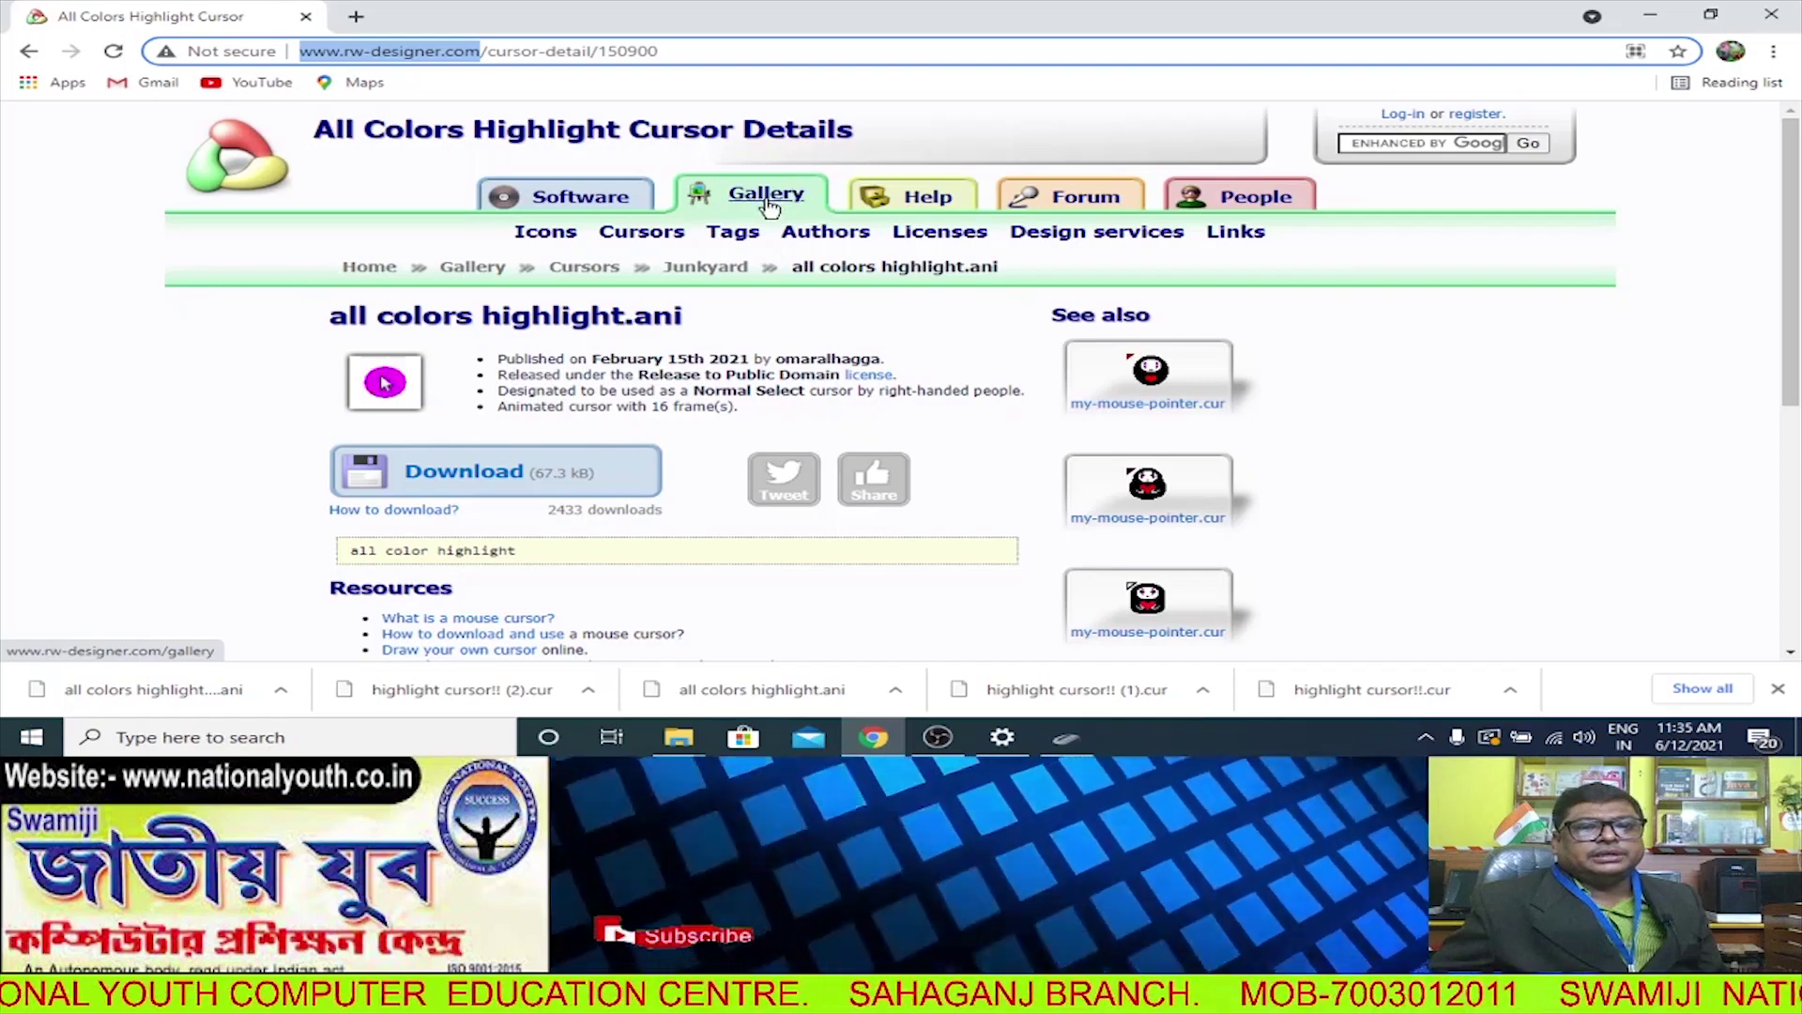
- Open the website's gallery and search its icon and cursor libraries for "highlight cursor"
click(768, 197)
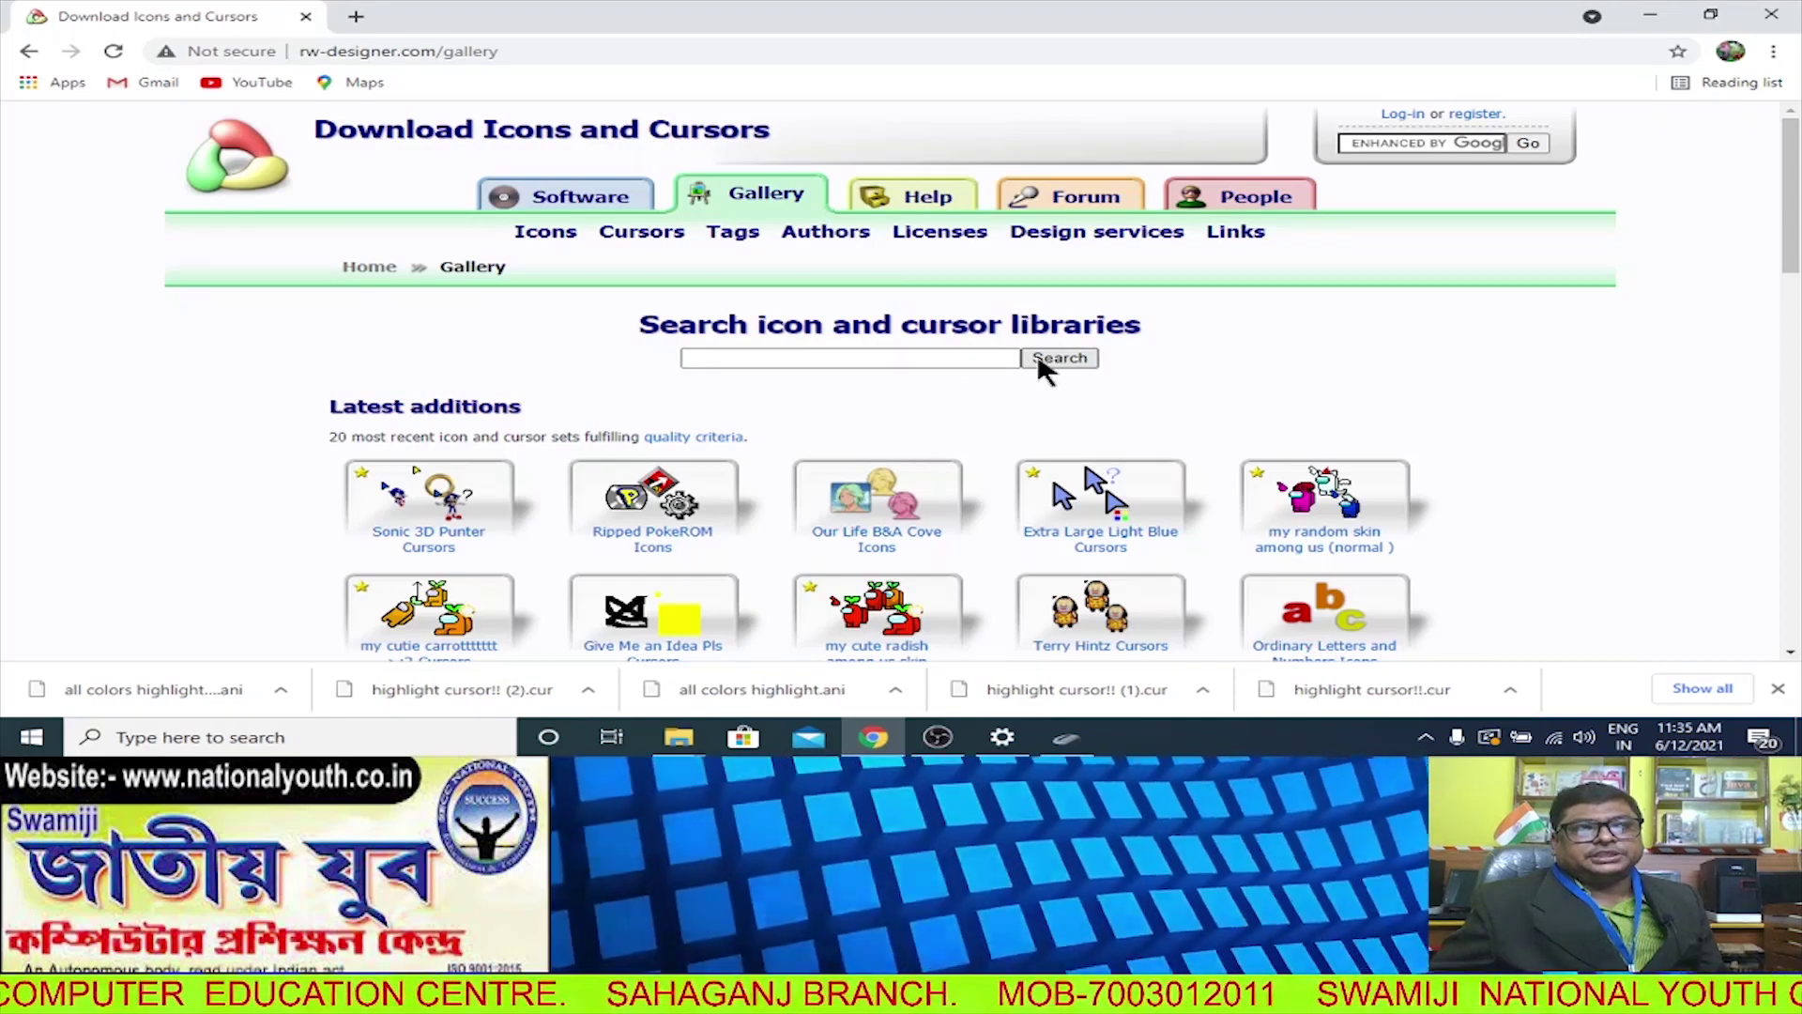
click(766, 358)
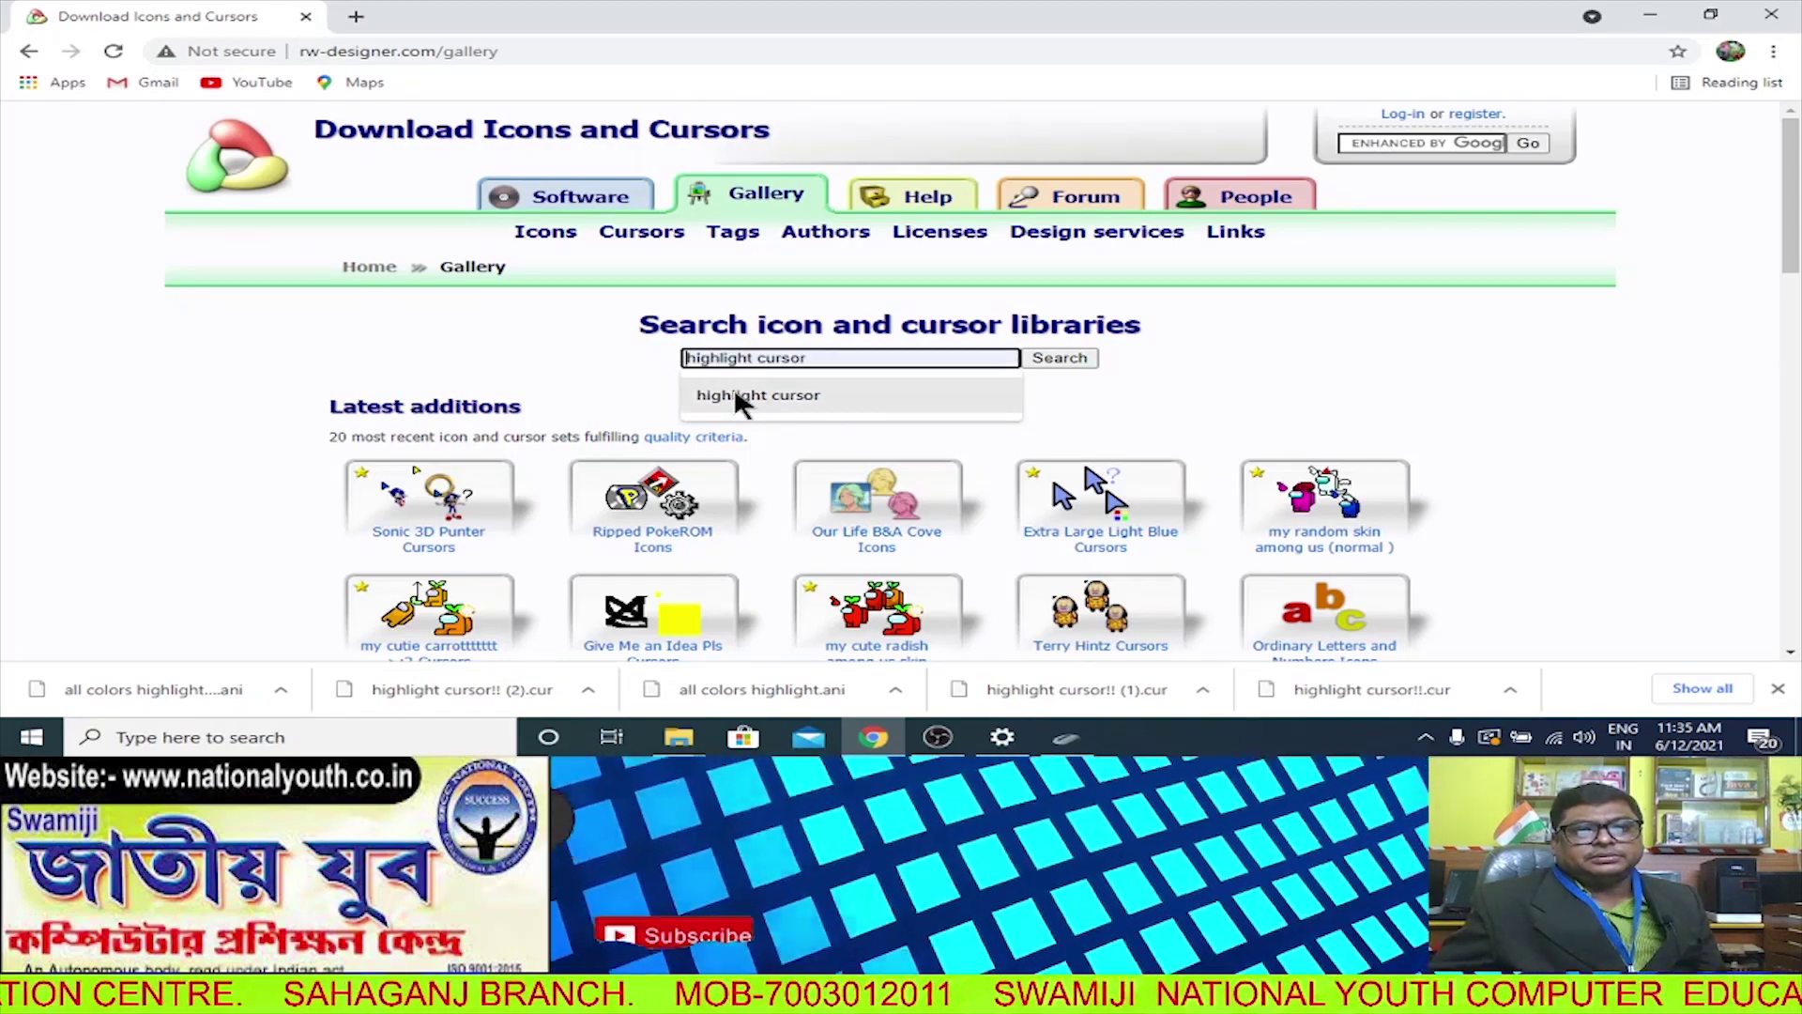
click(735, 395)
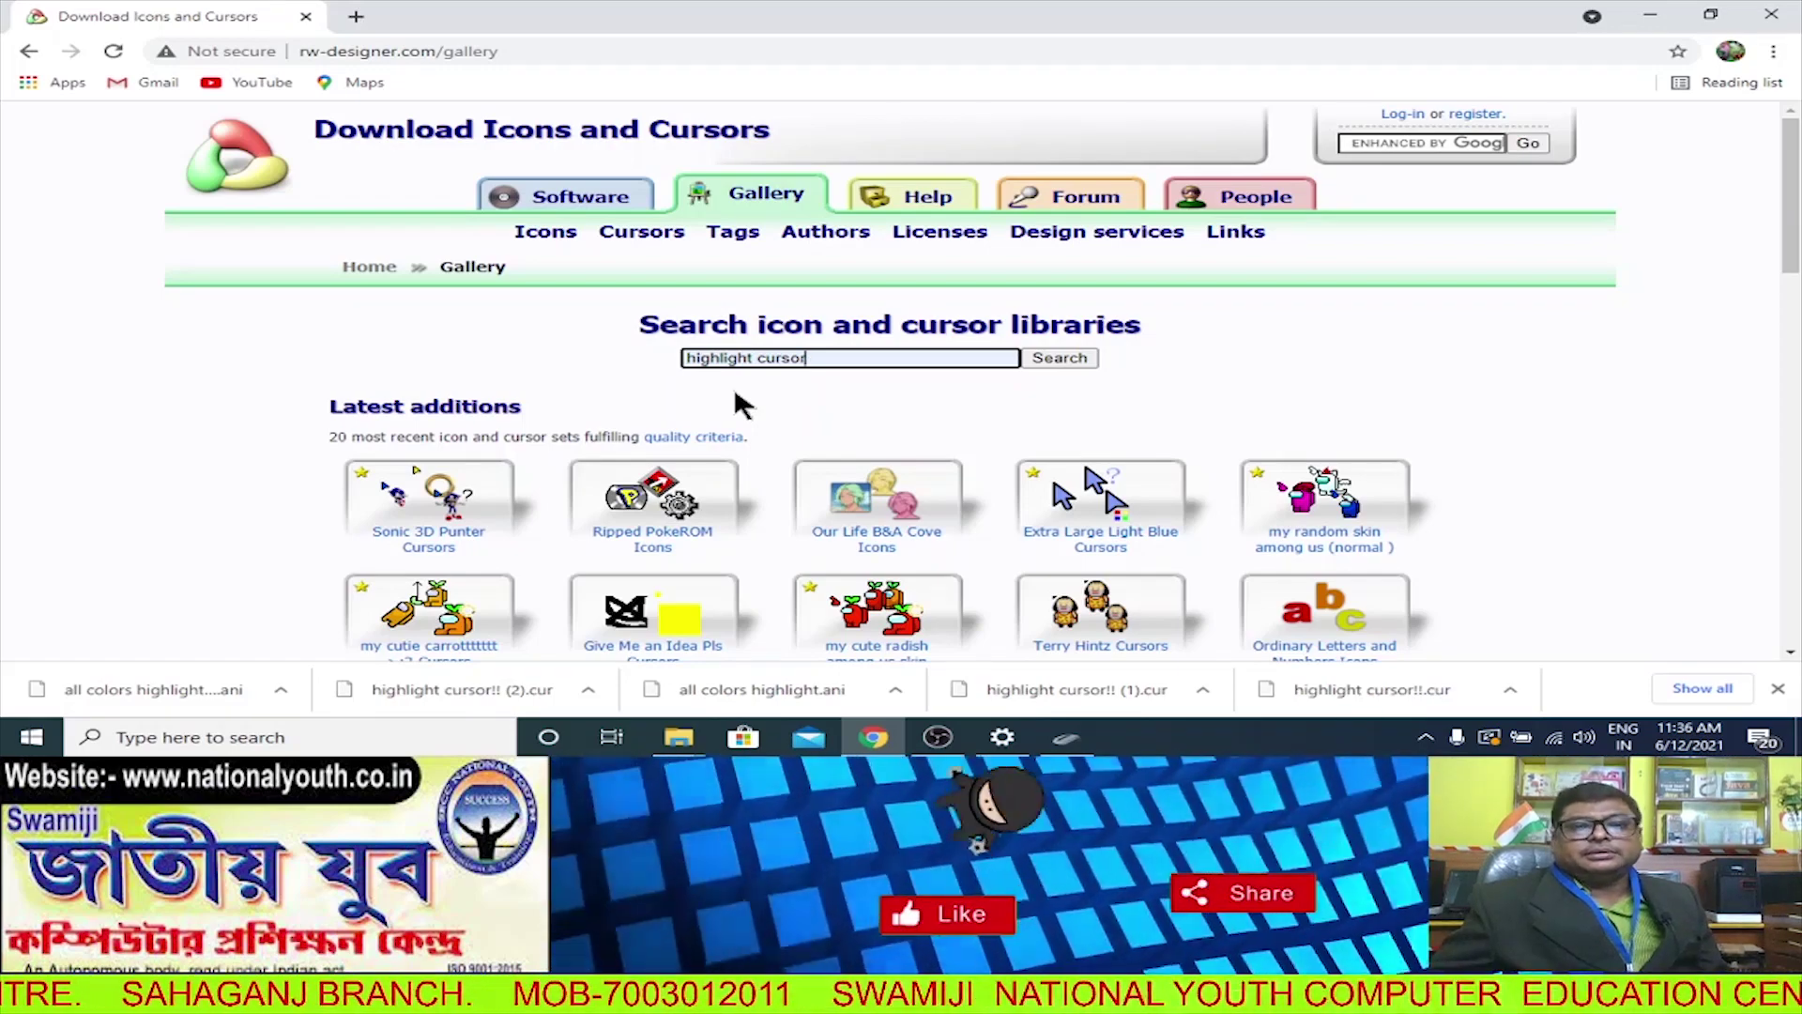
click(1078, 354)
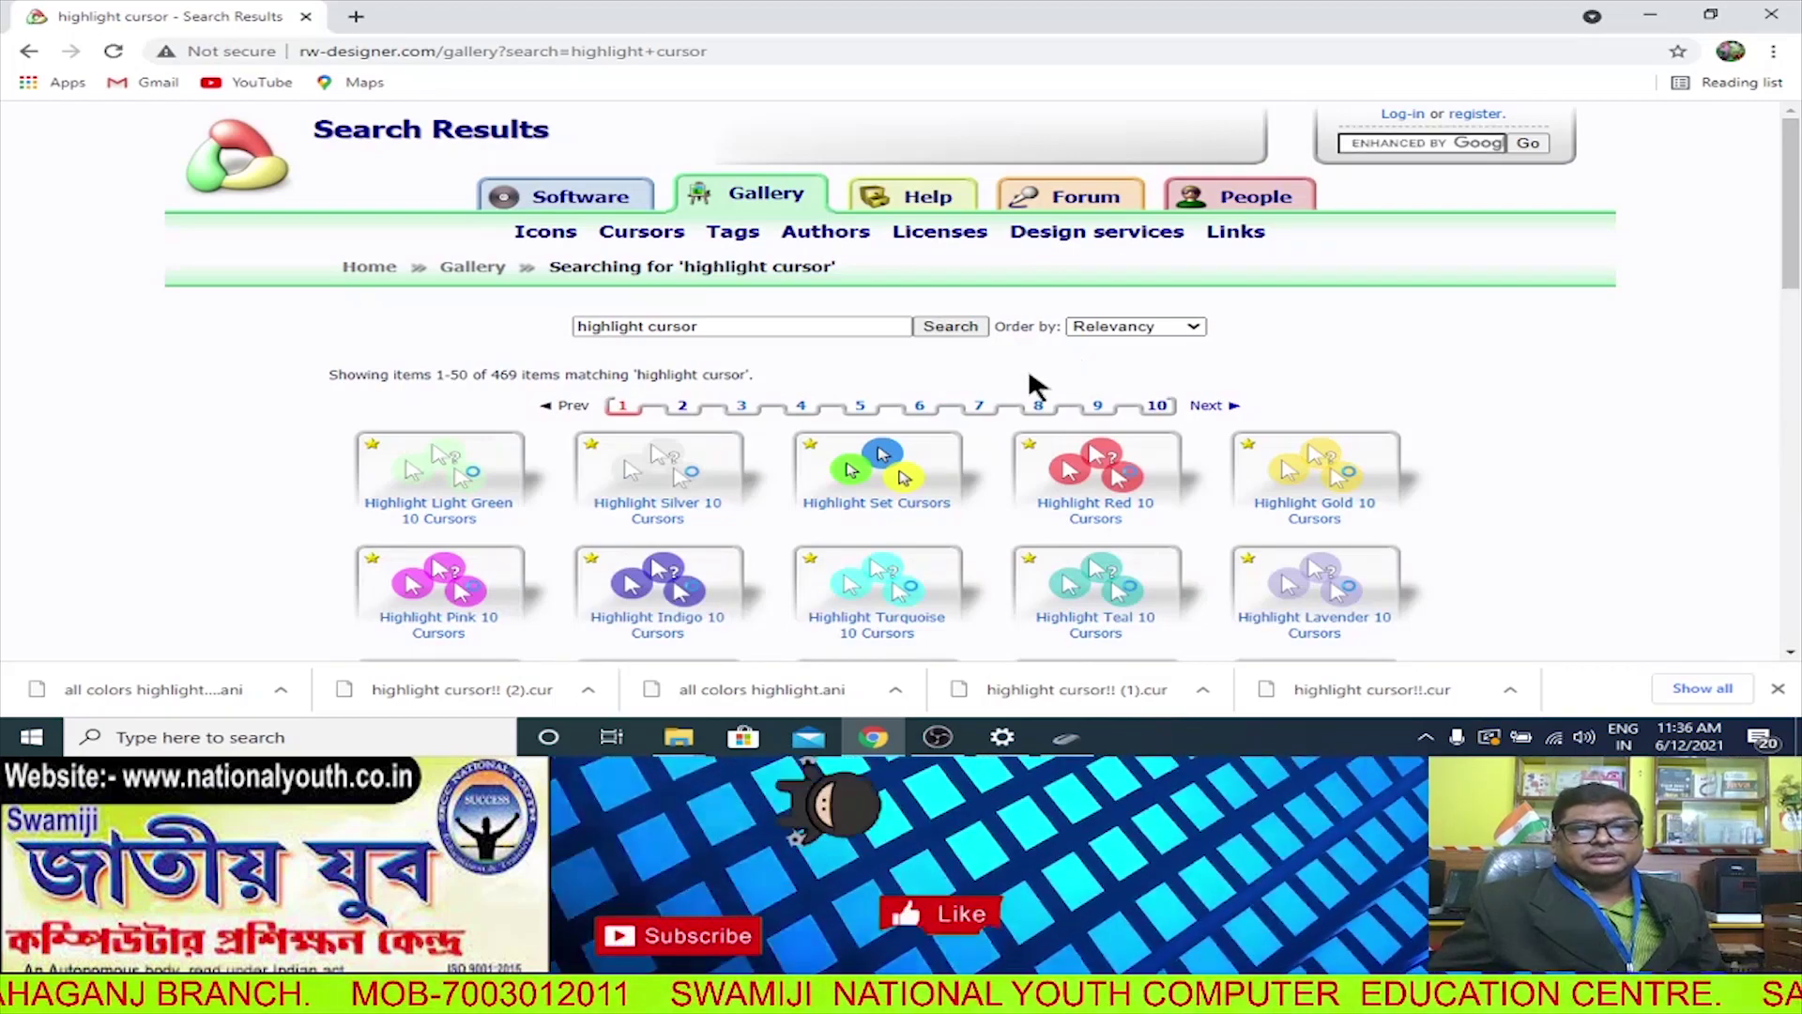
- Browse the search results, open the details of highlight cursor!!.cur and download that cursor file
scroll(920, 371, down, 4)
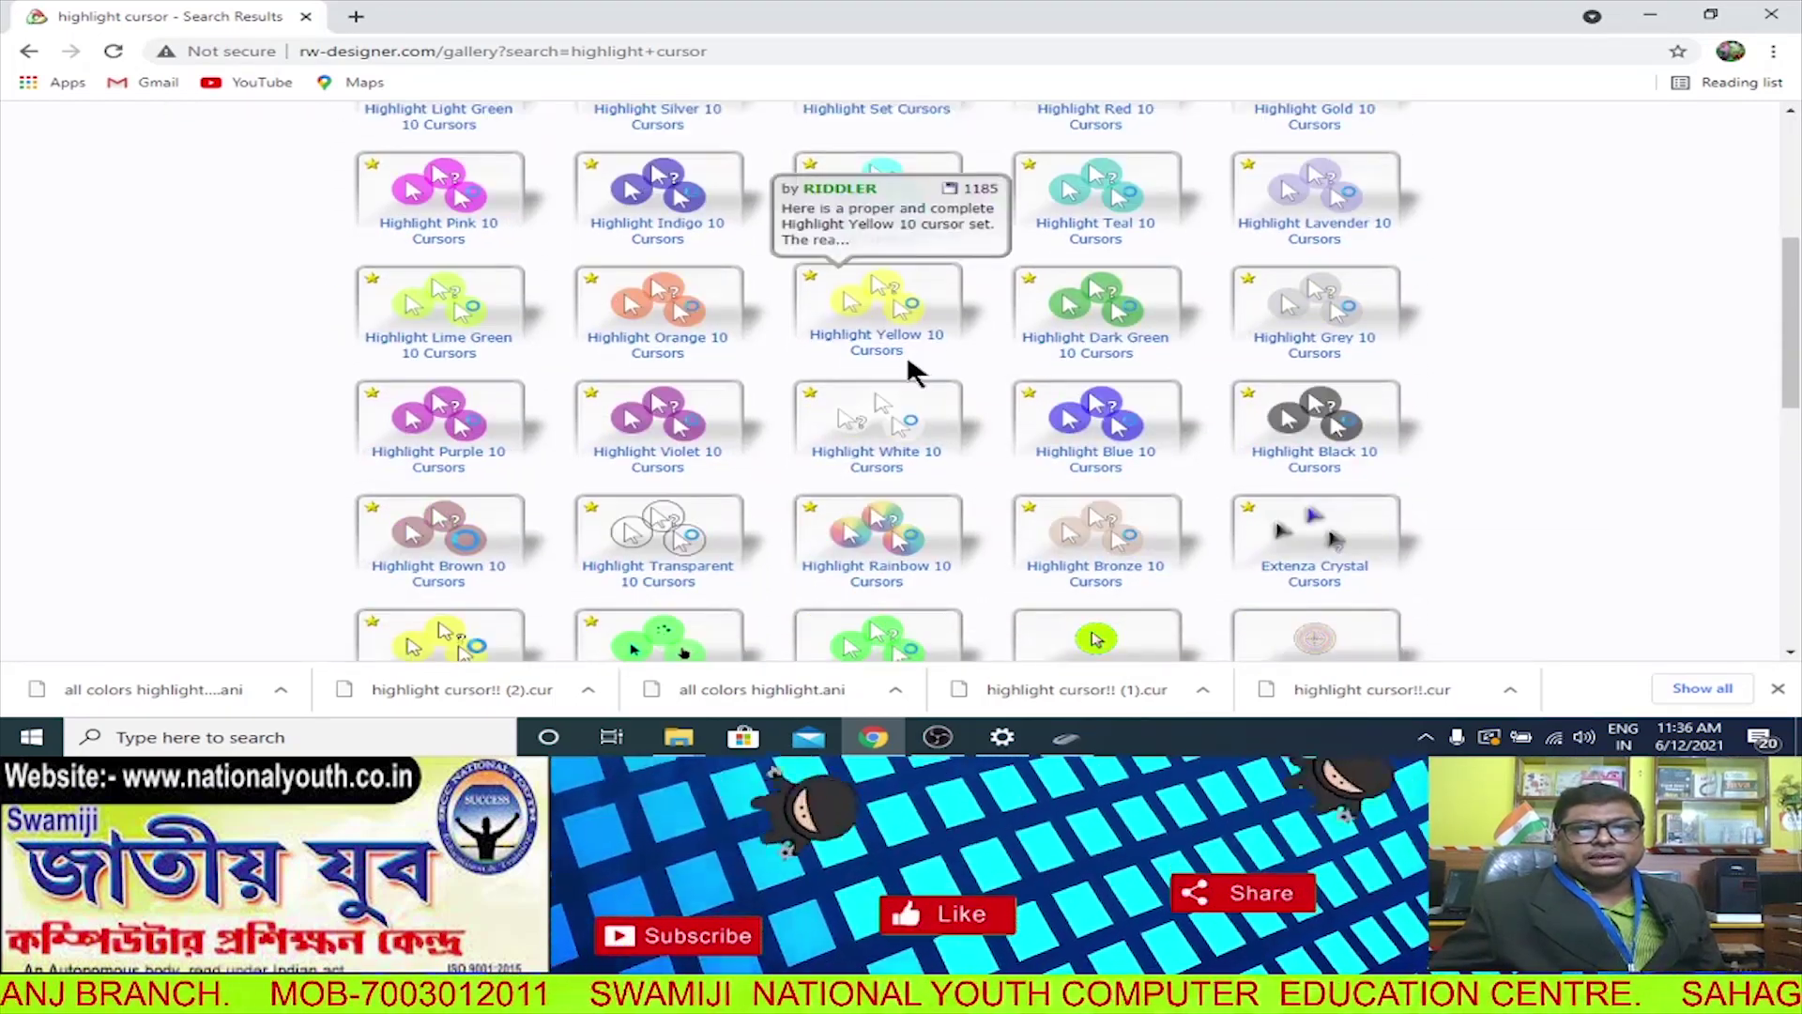
scroll(909, 369, down, 4)
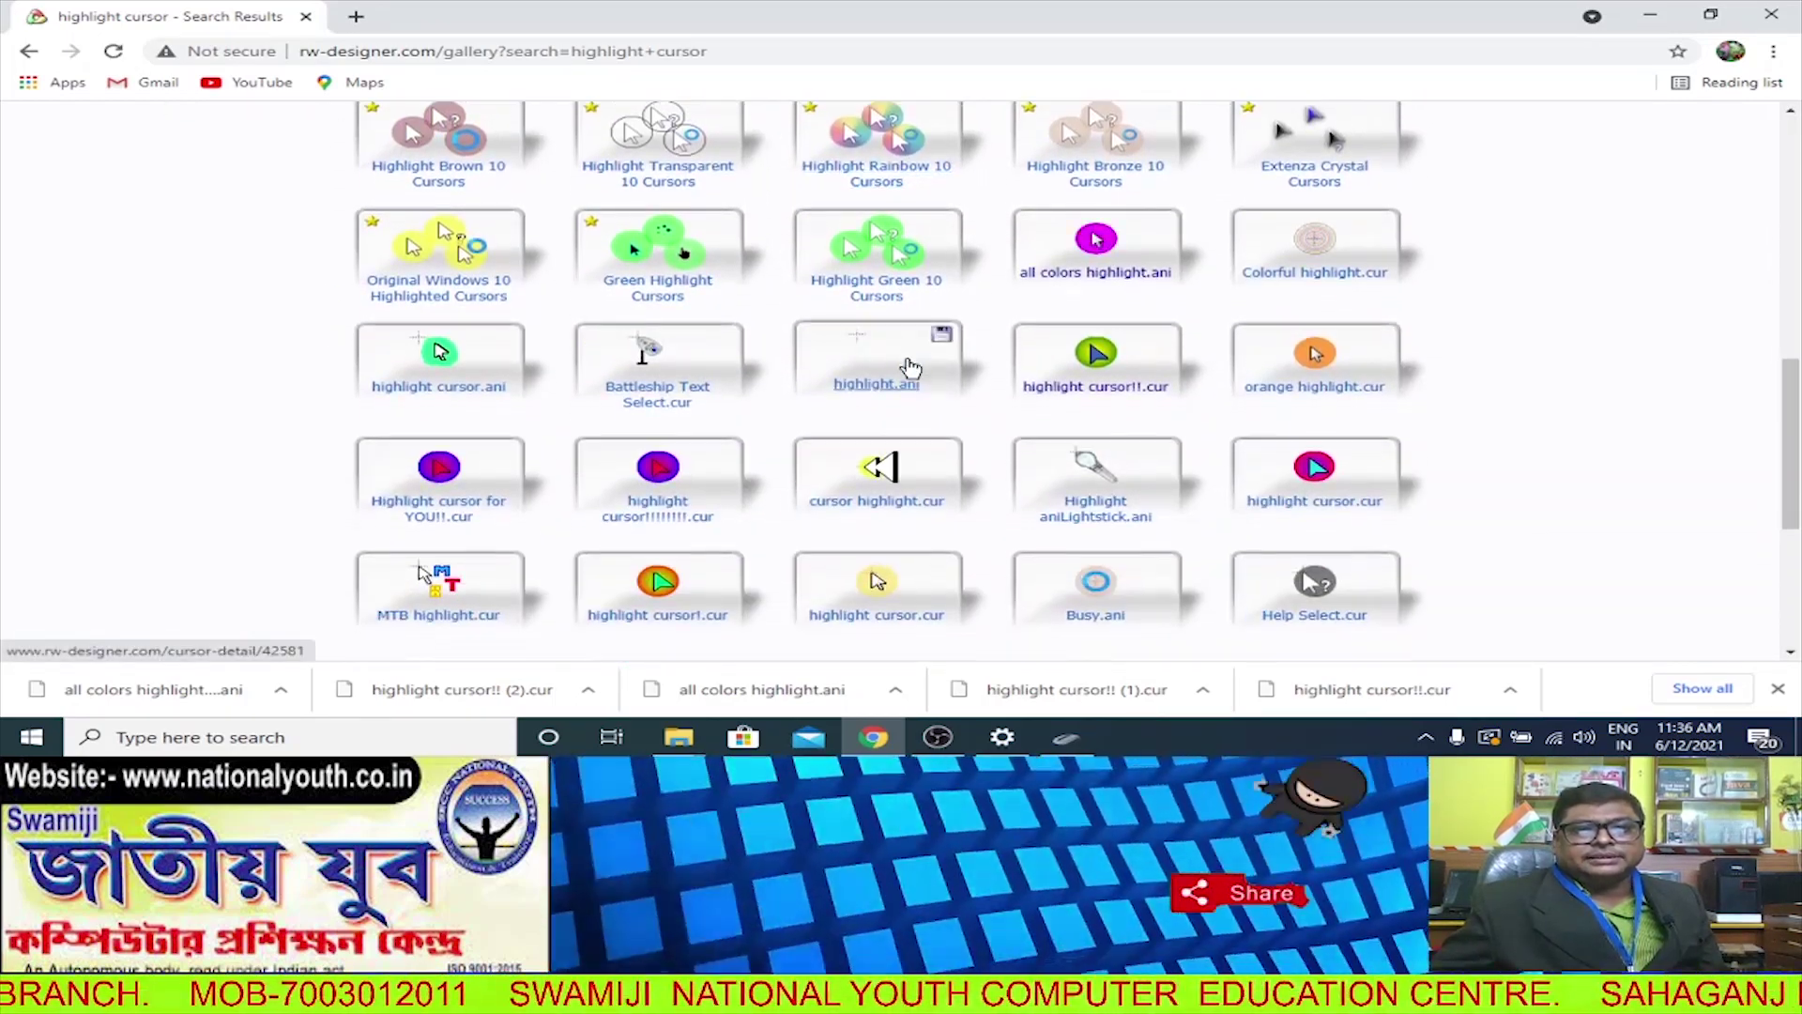
scroll(909, 366, down, 3)
scroll(913, 366, up, 3)
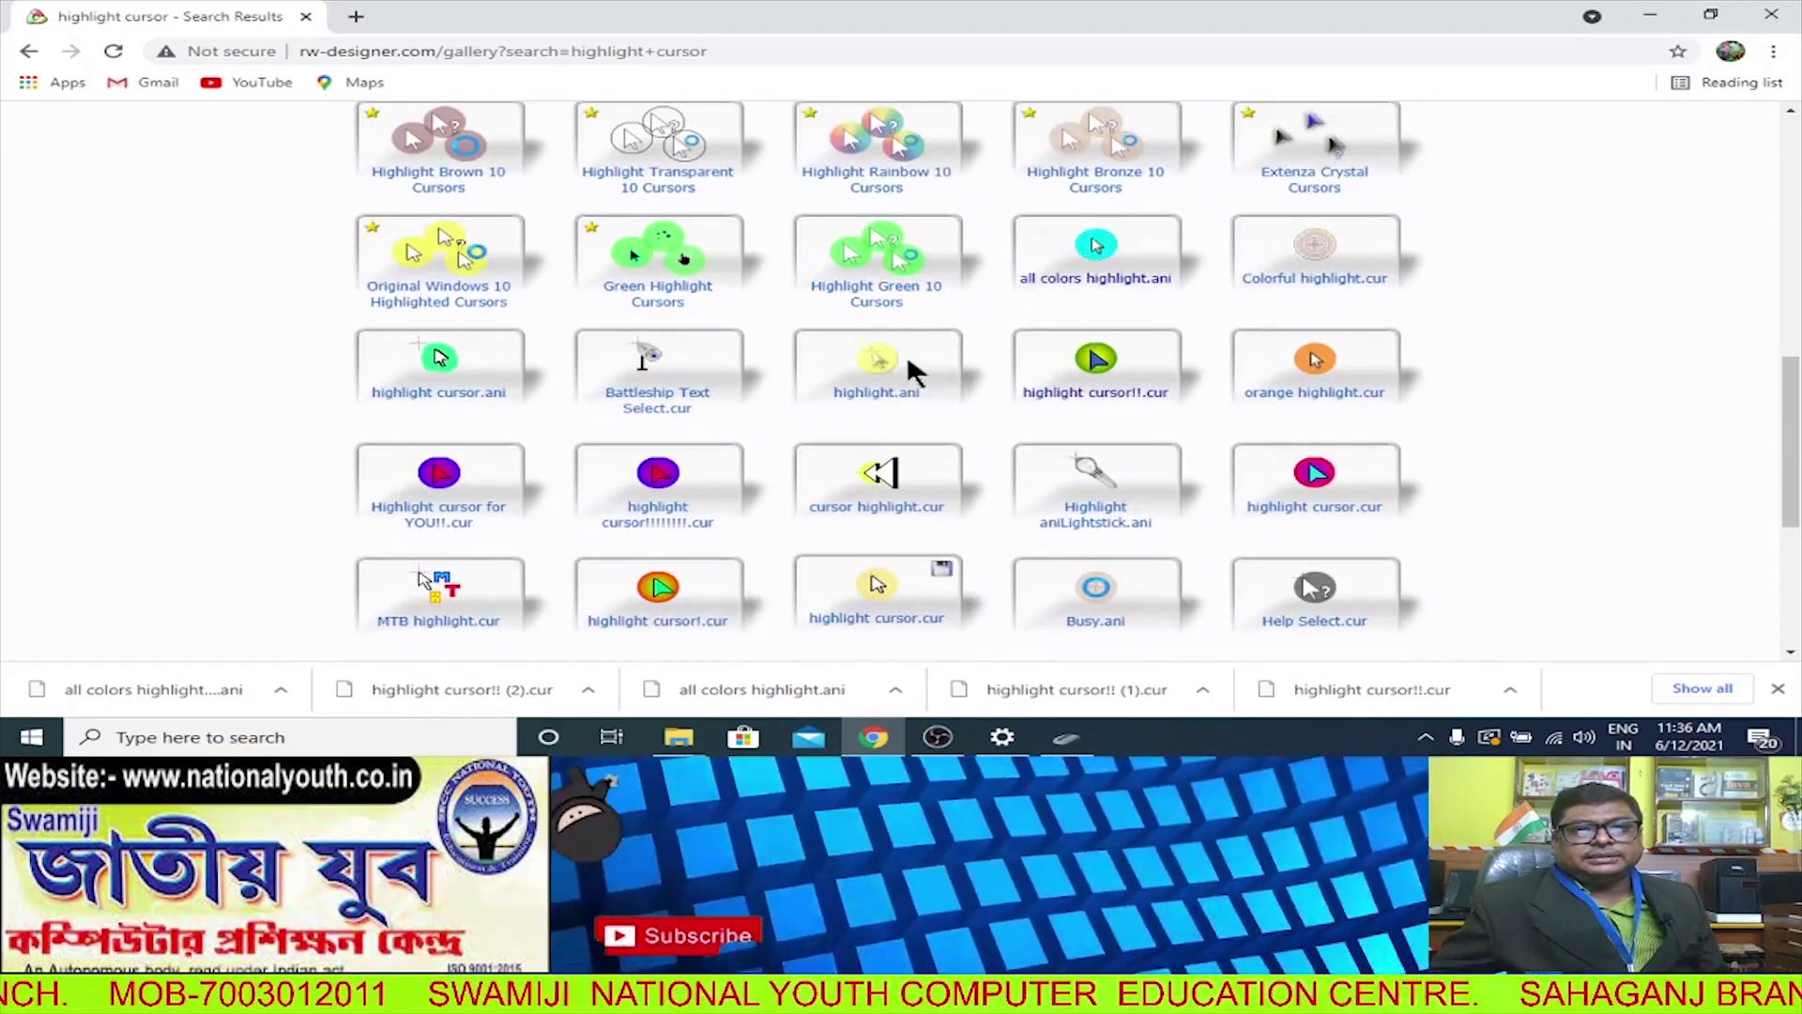
scroll(915, 370, up, 2)
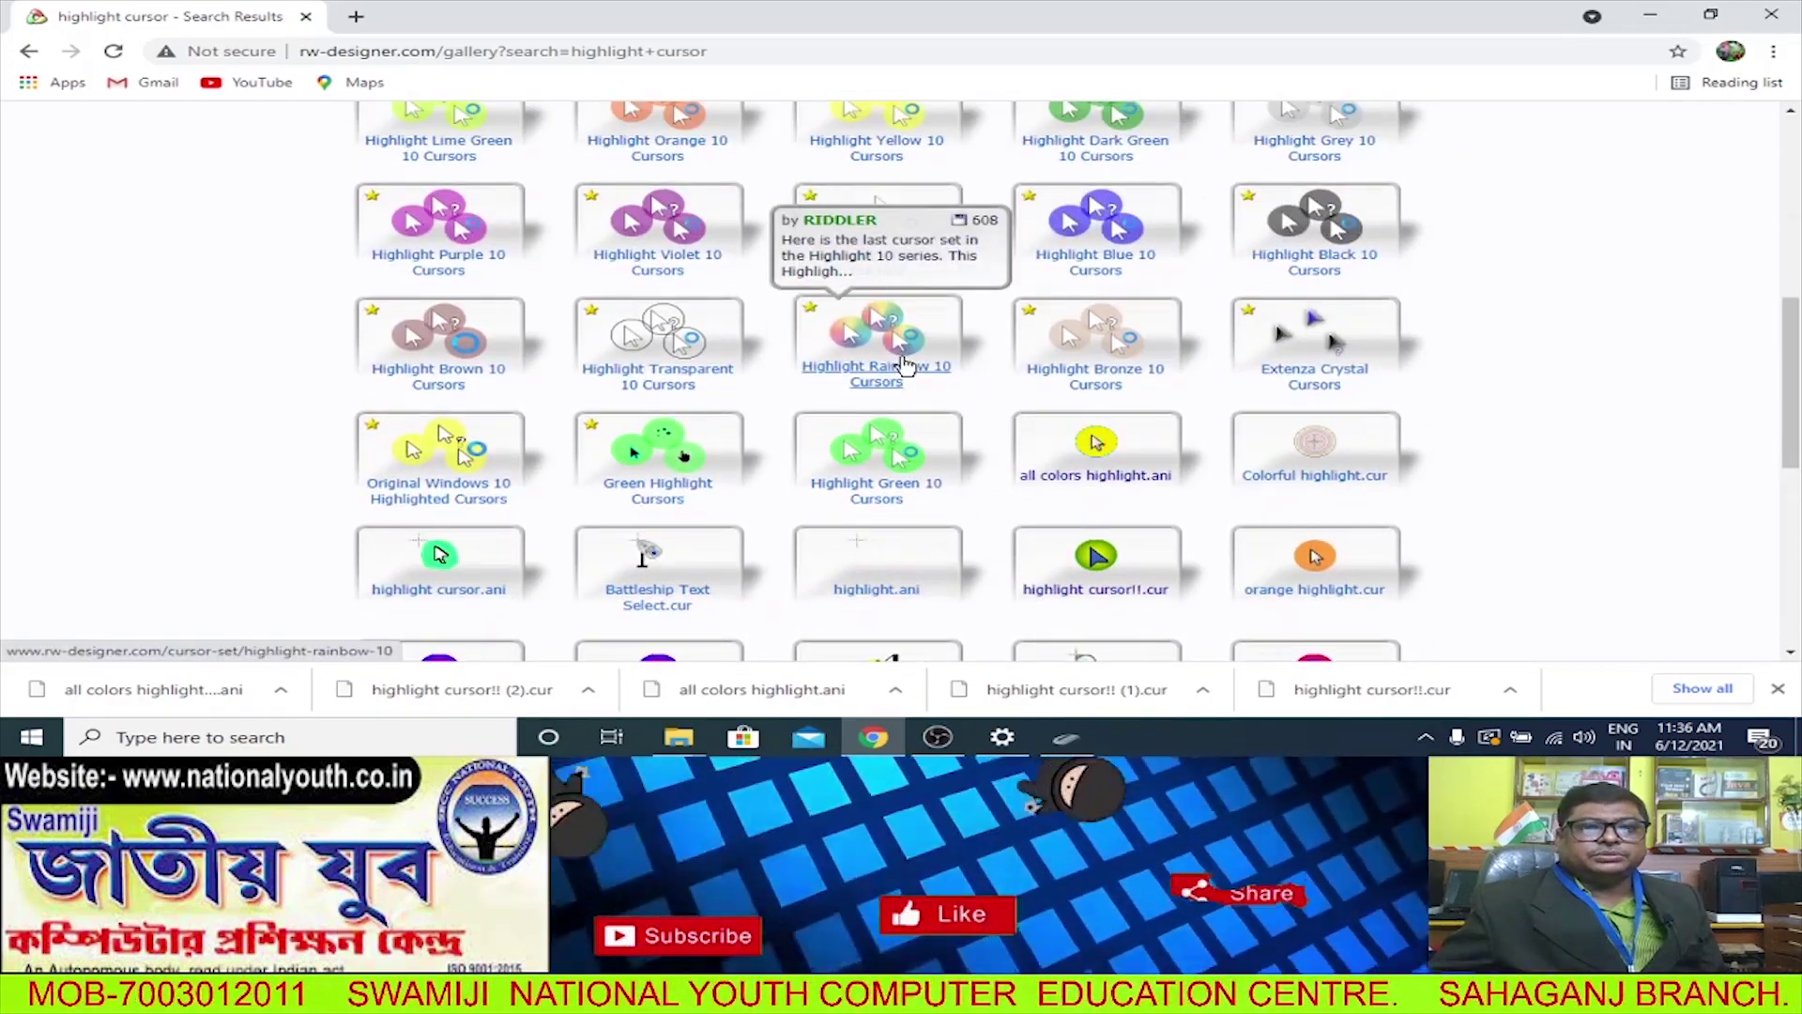
scroll(1054, 402, down, 1)
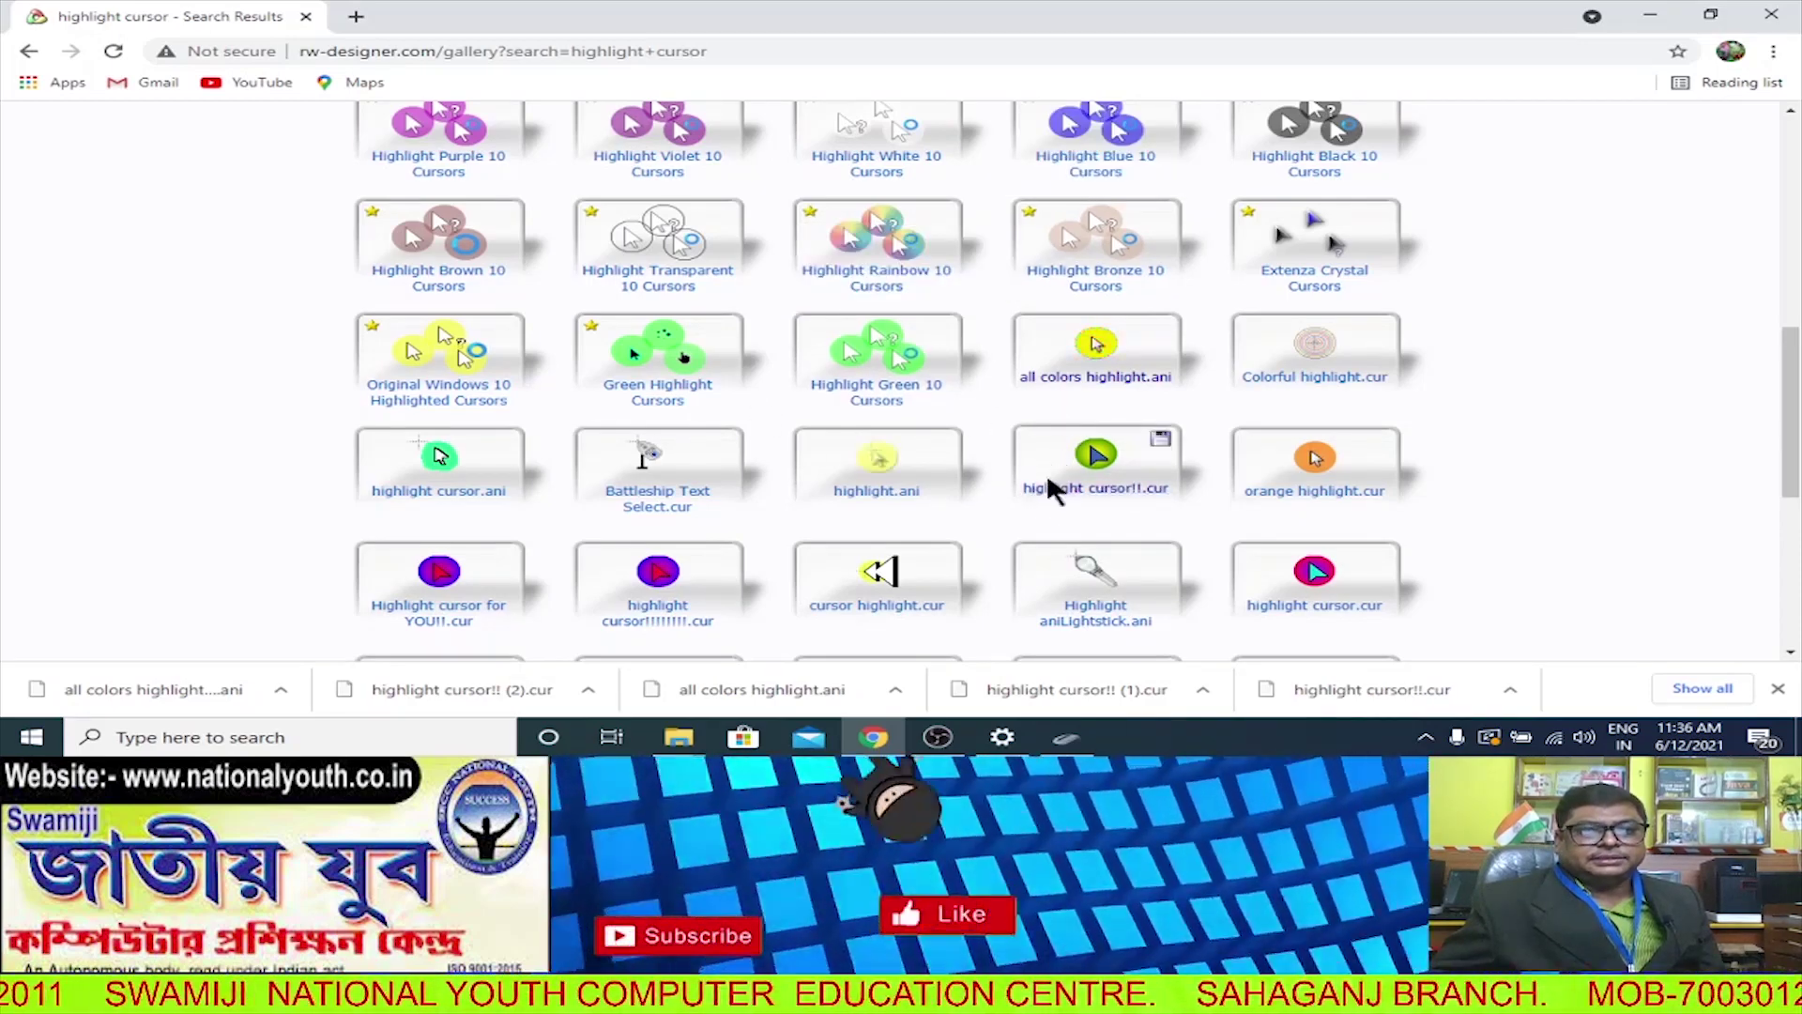
click(1103, 460)
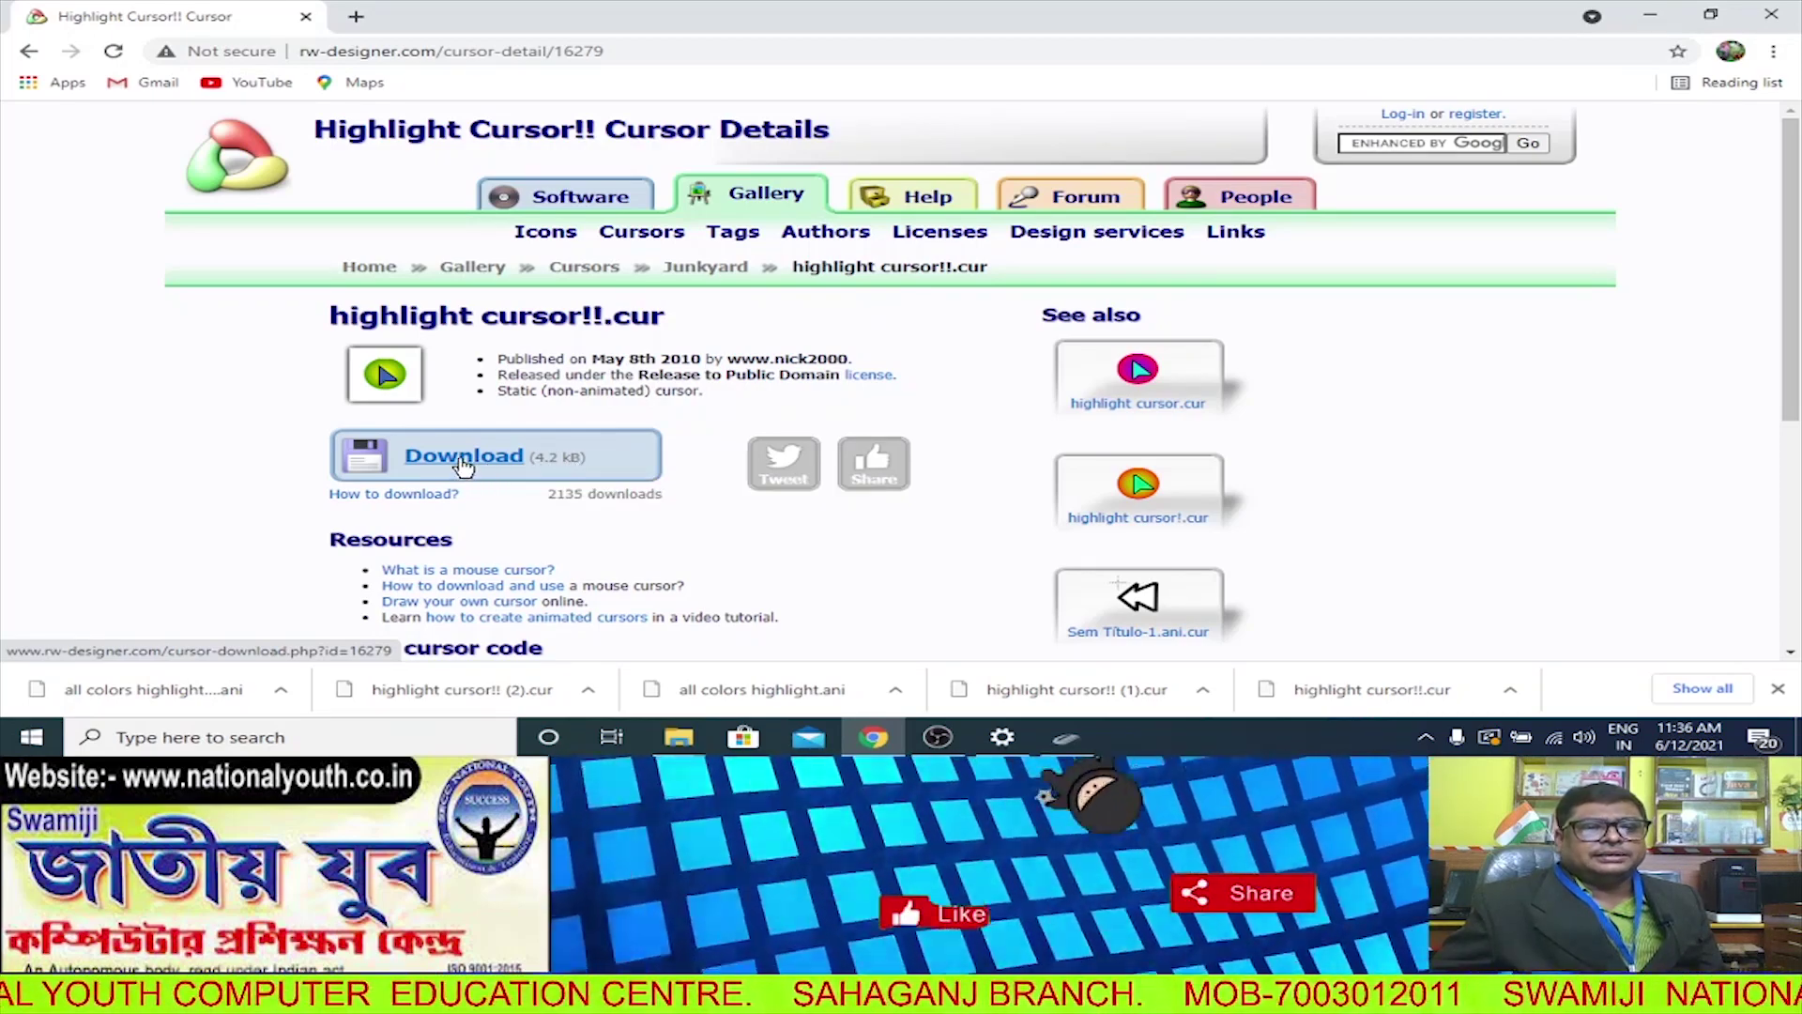
click(463, 457)
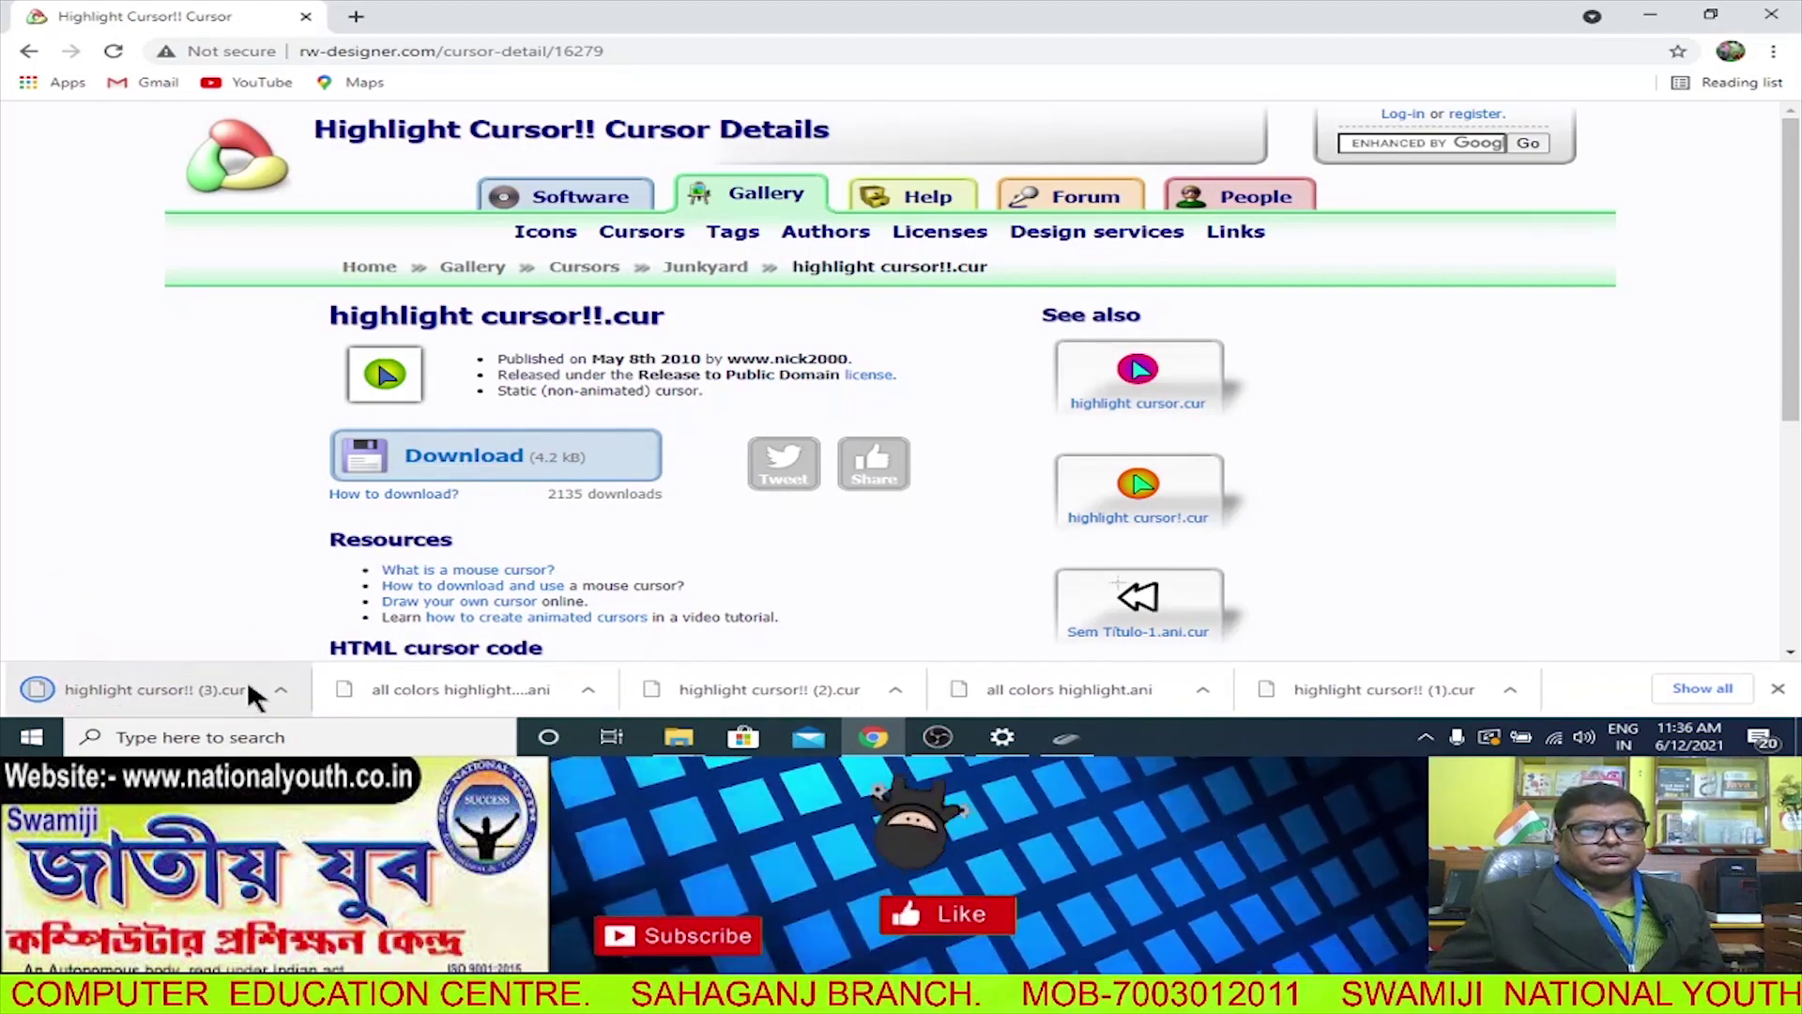
click(130, 695)
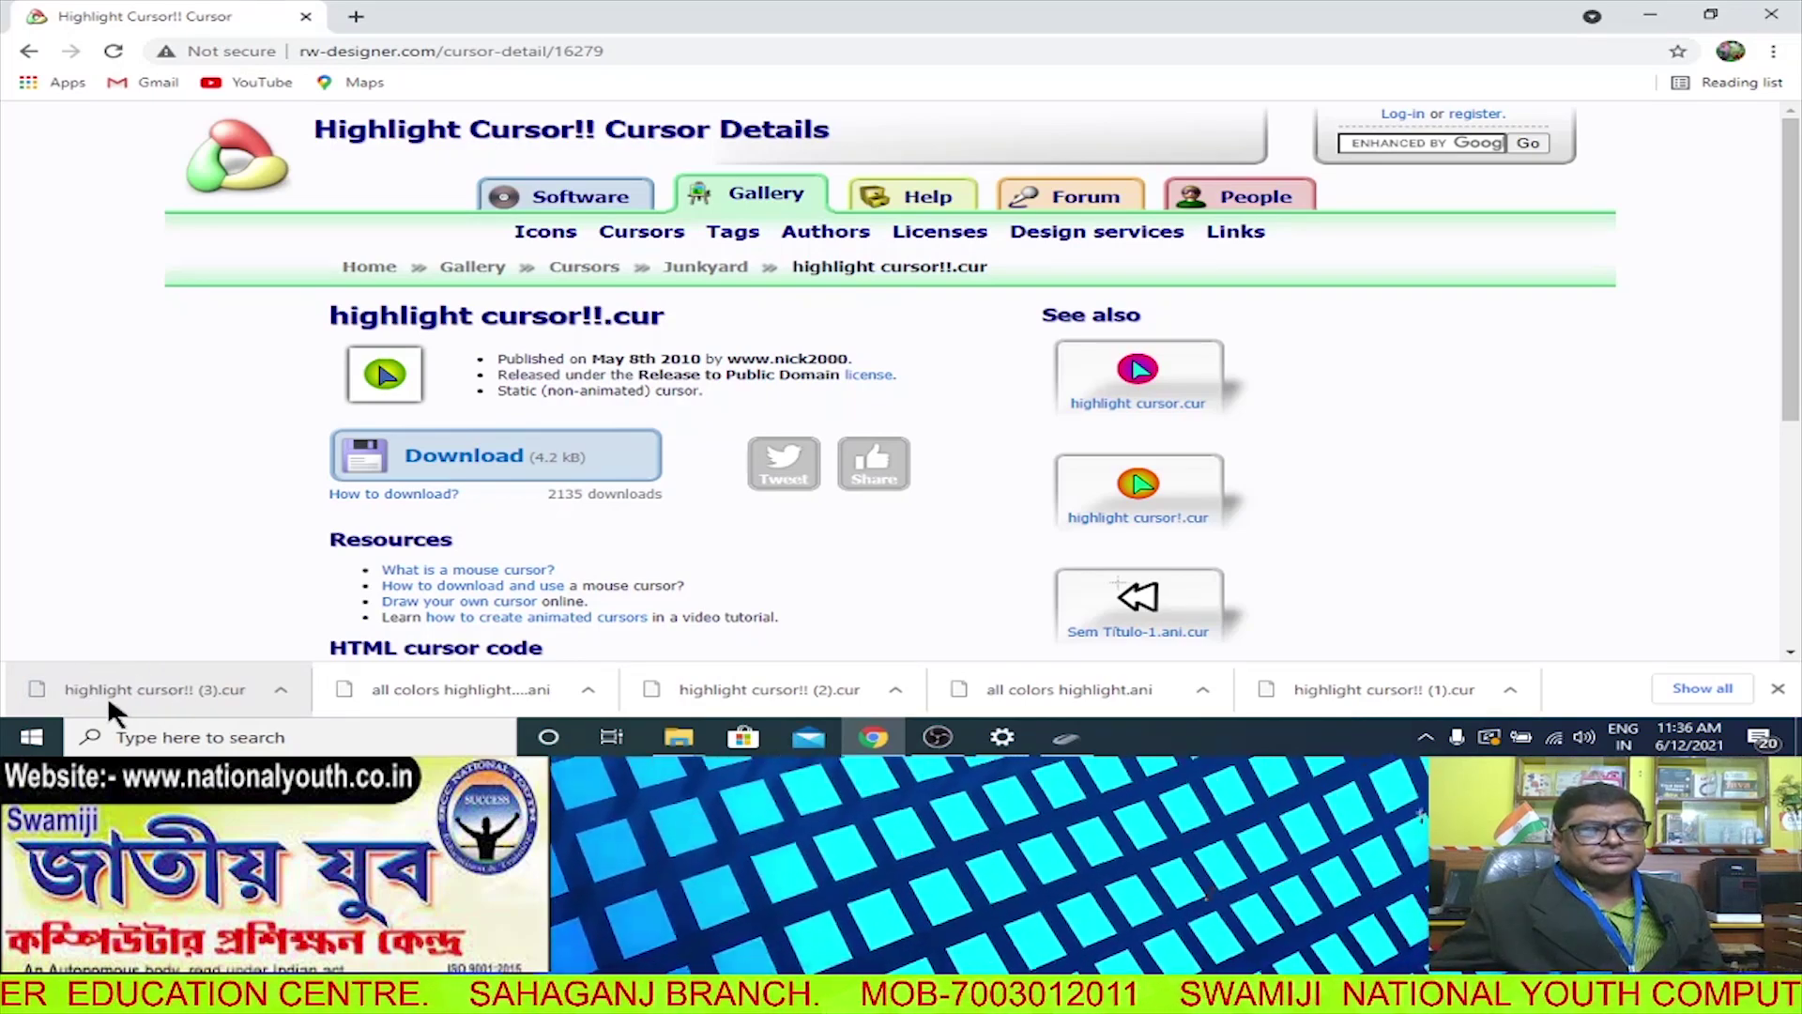
- Minimize Chrome to return to Mouse Properties and select the Magnified (system scheme) pointer scheme again
click(1660, 13)
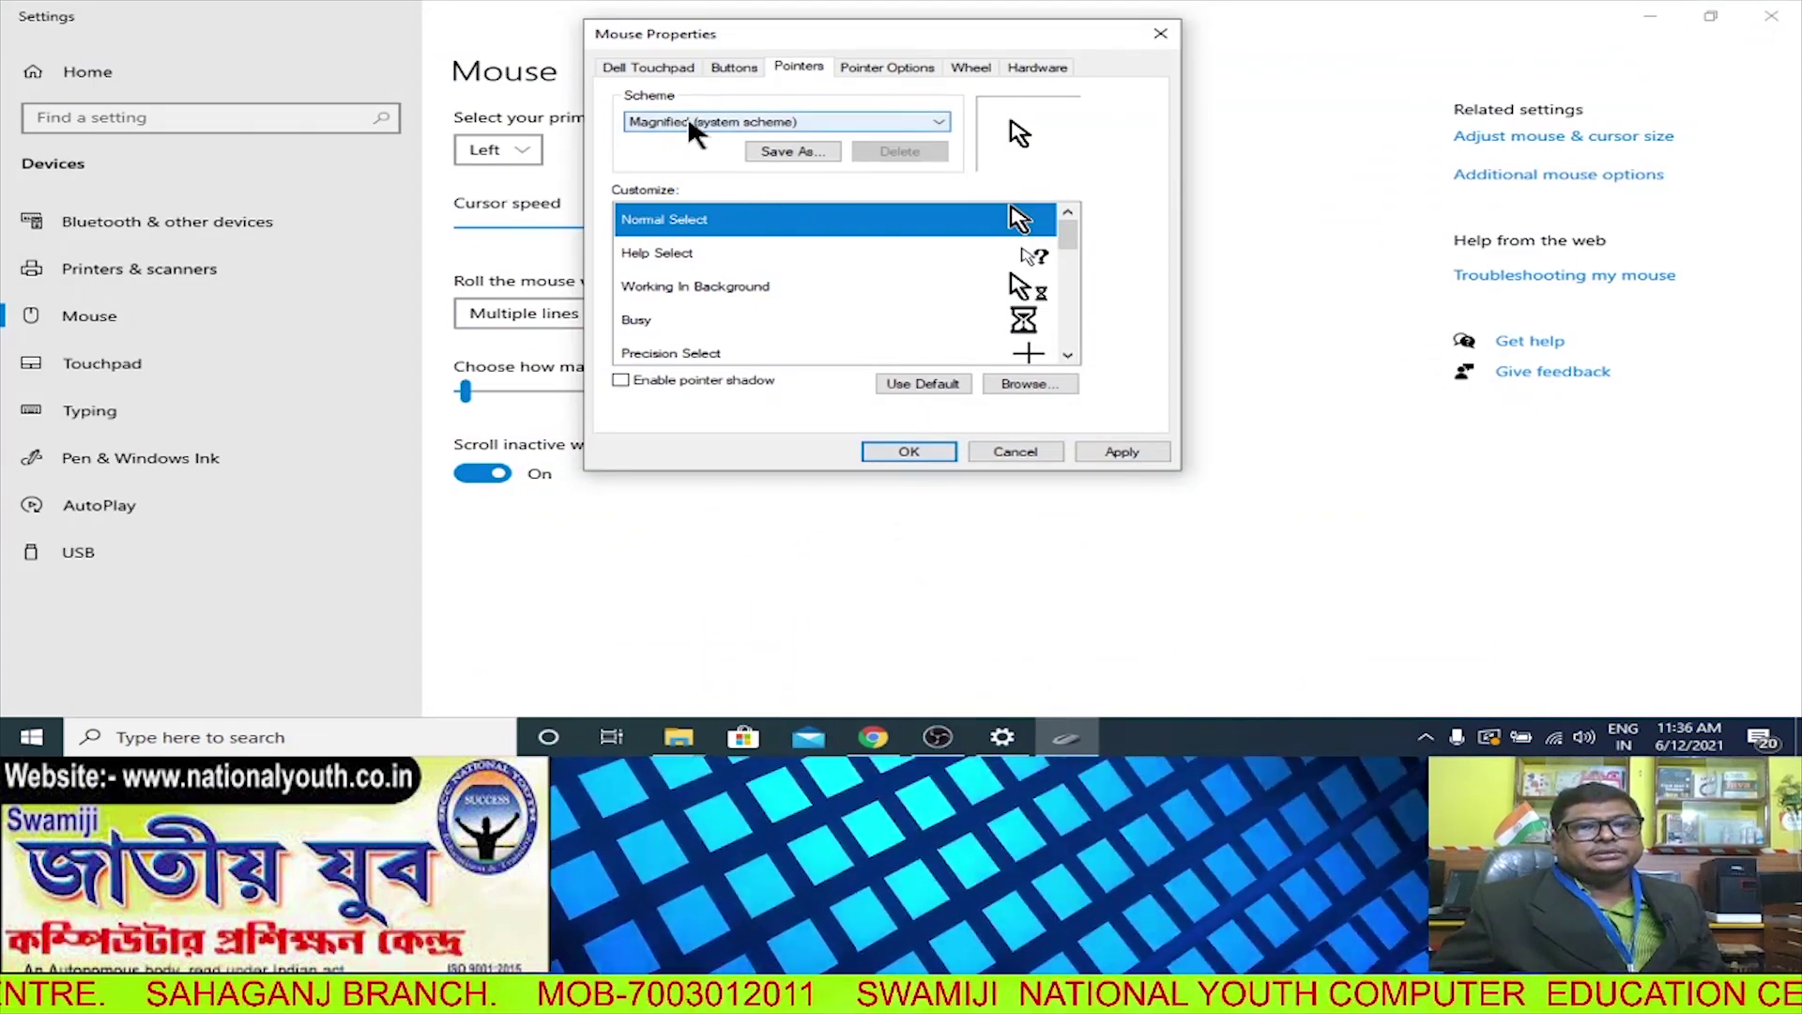
click(740, 121)
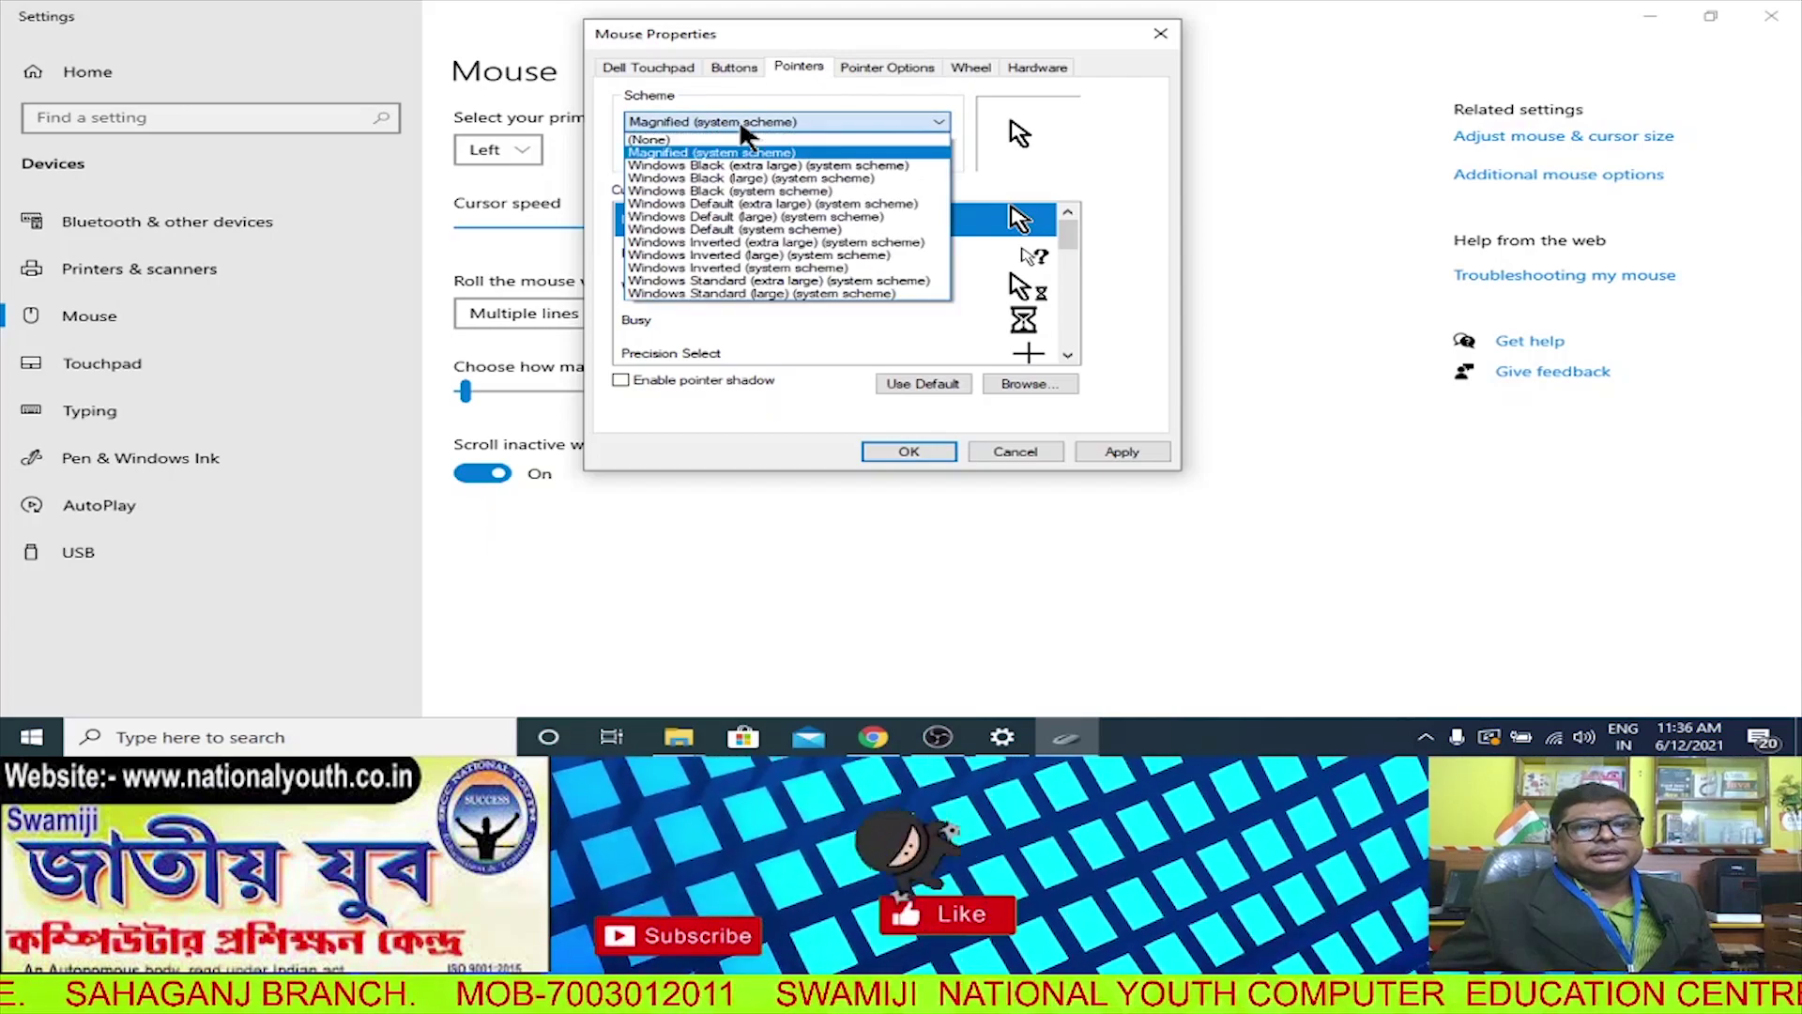
click(686, 153)
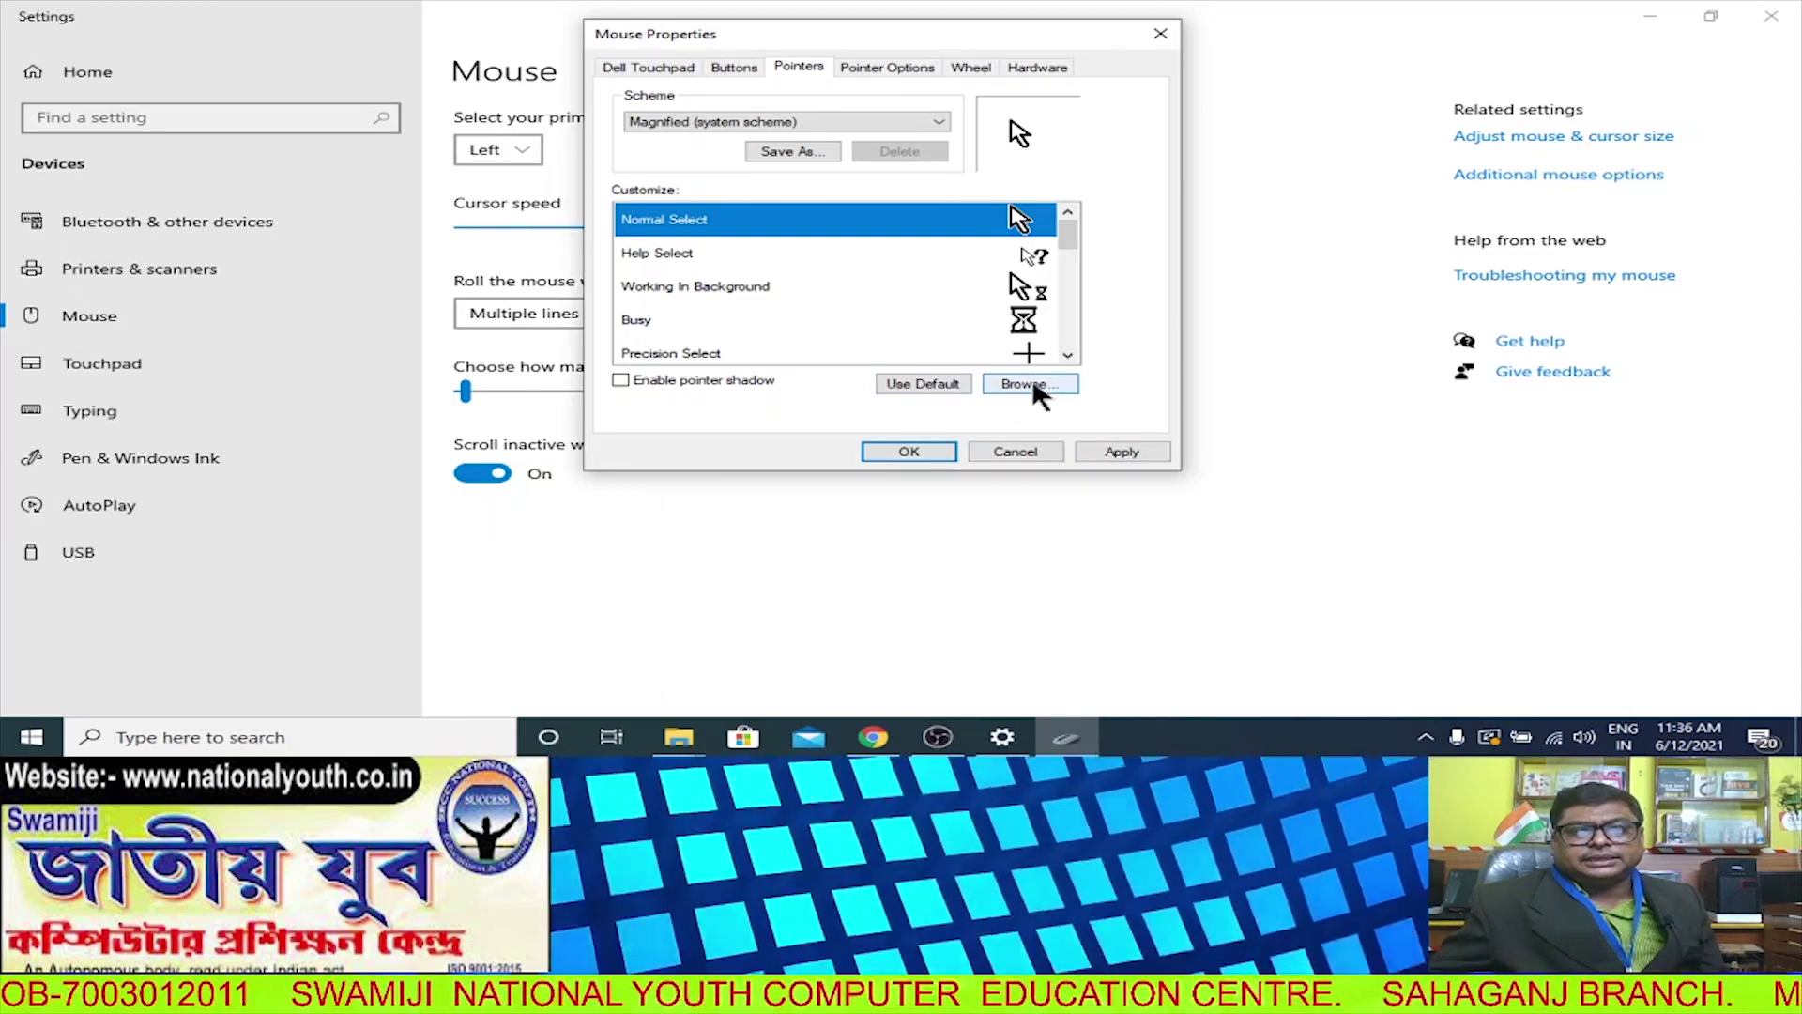
- Assign the downloaded cursor file highlight cursor!! (3) to the Normal Select pointer, apply it, and close Mouse Properties and Settings
click(1029, 384)
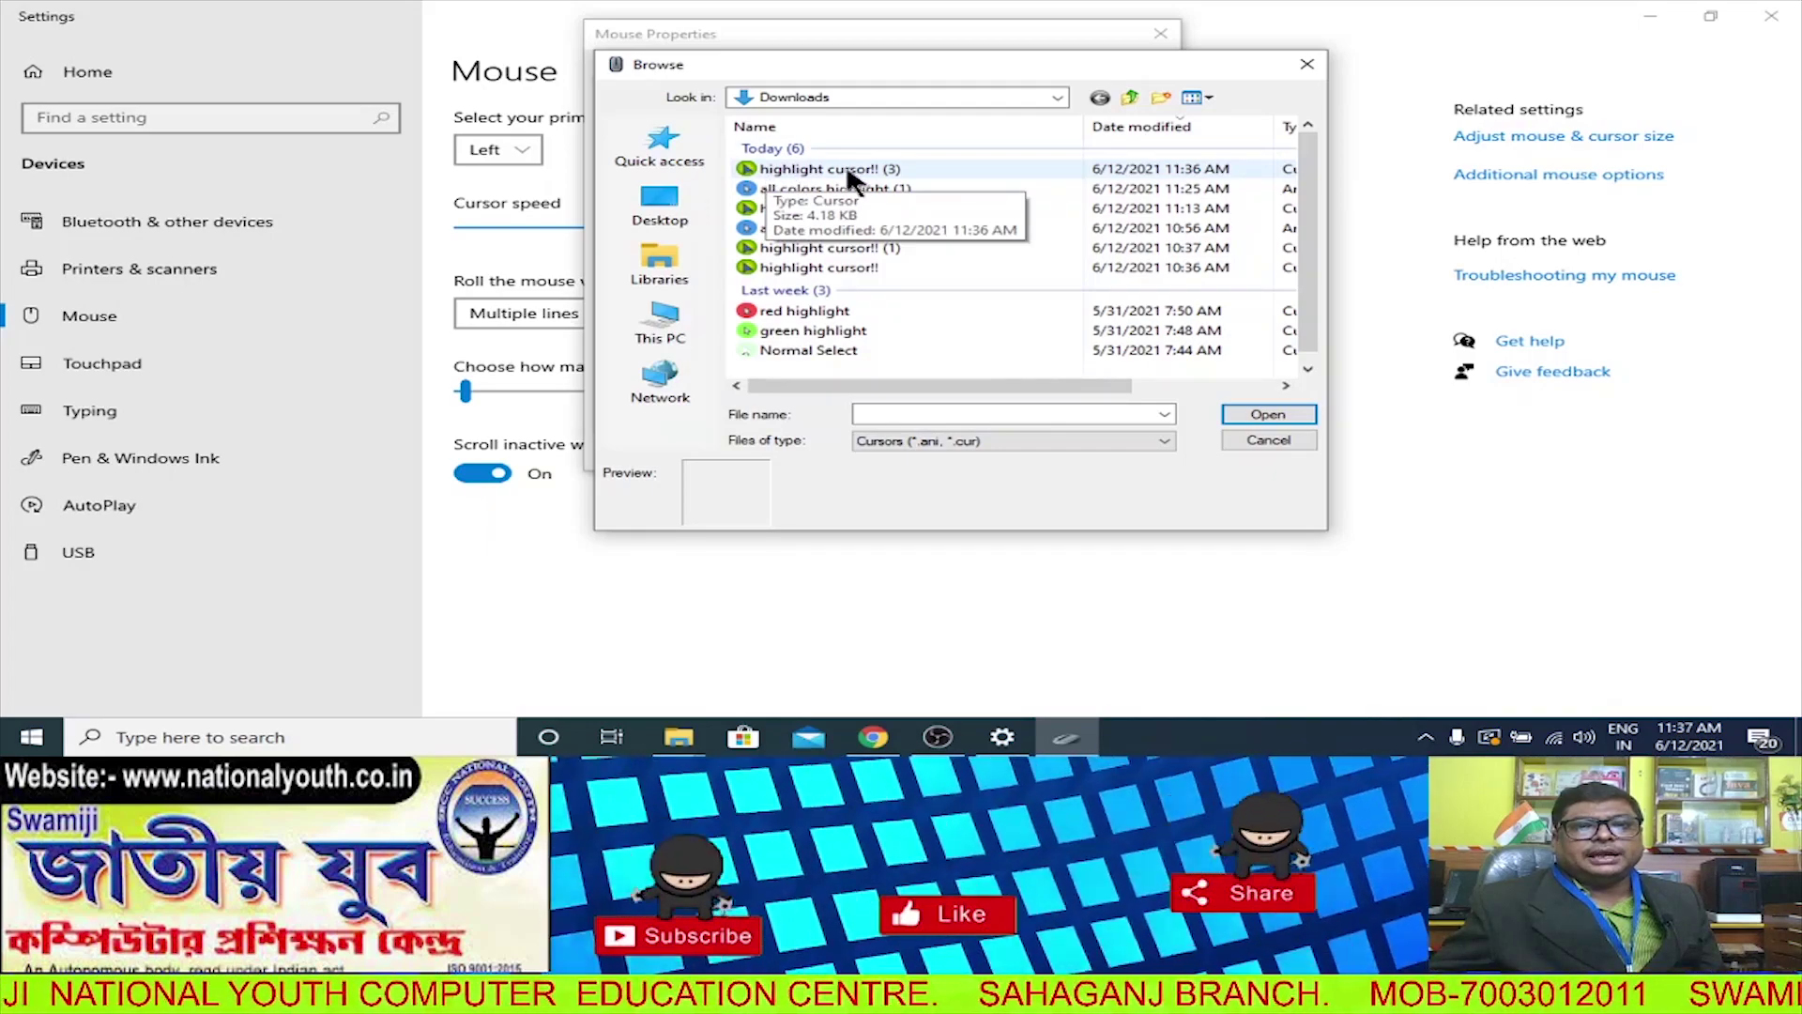
click(791, 171)
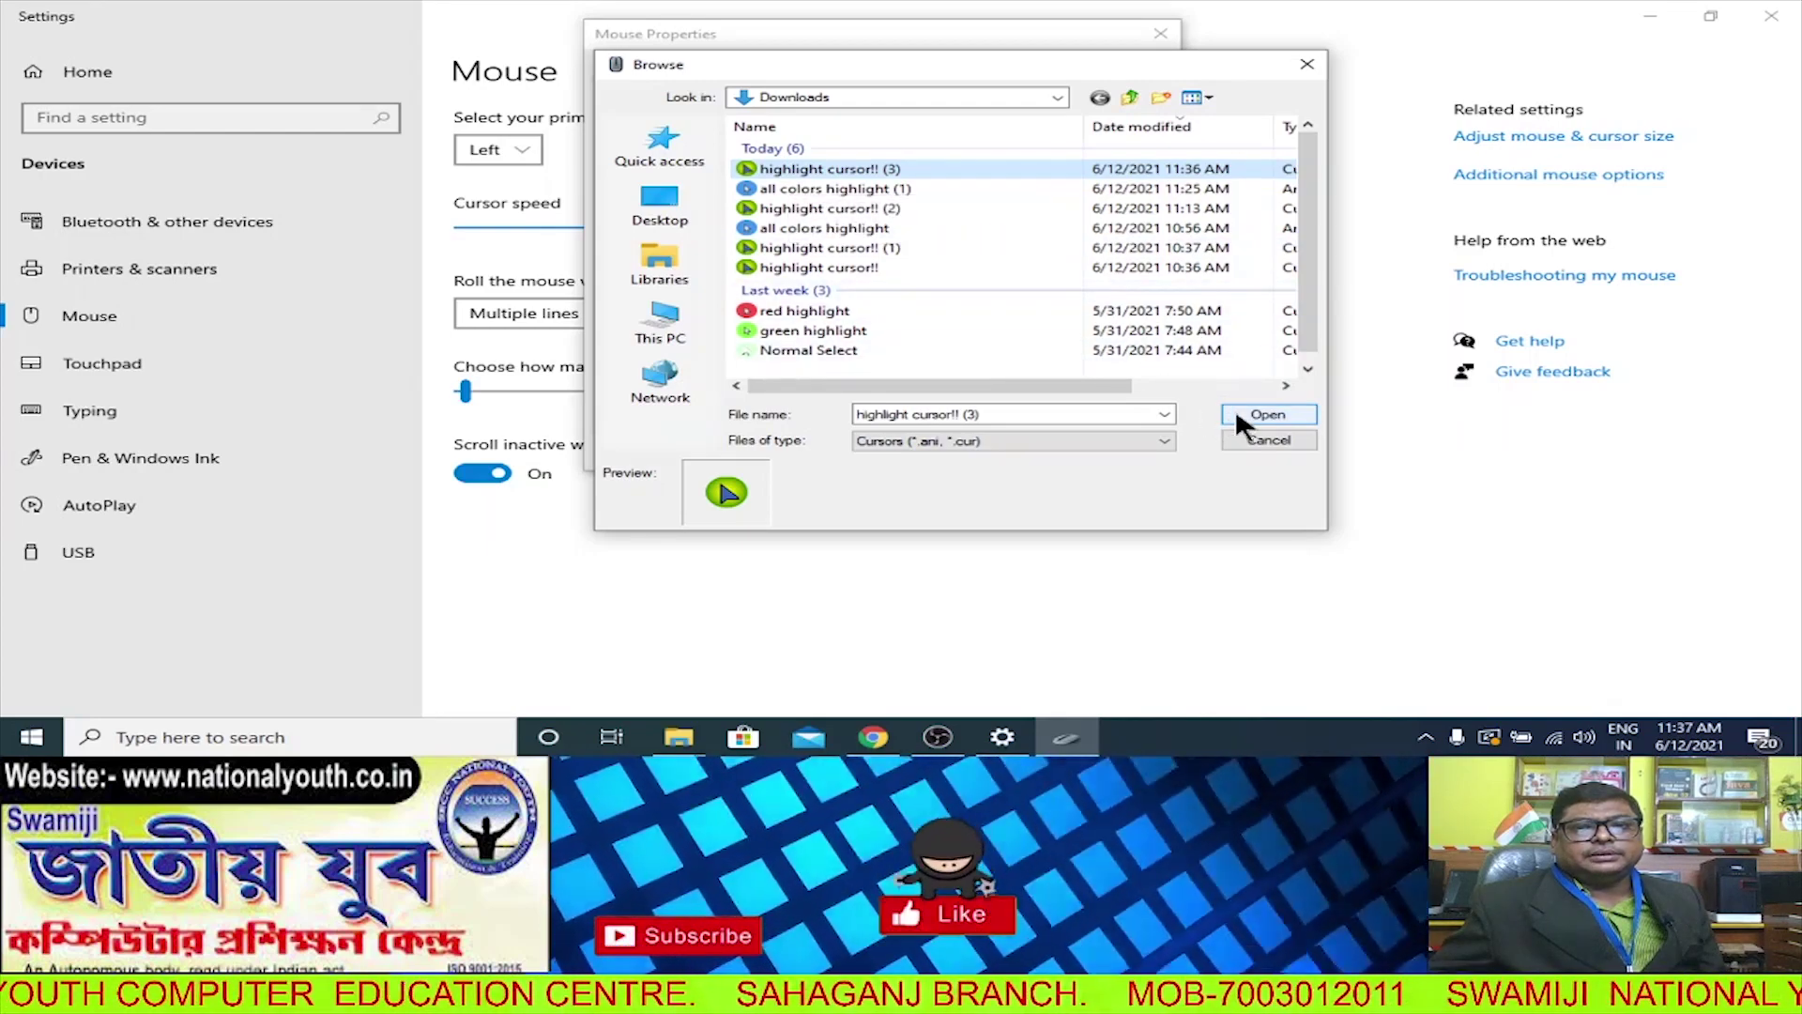
click(1256, 413)
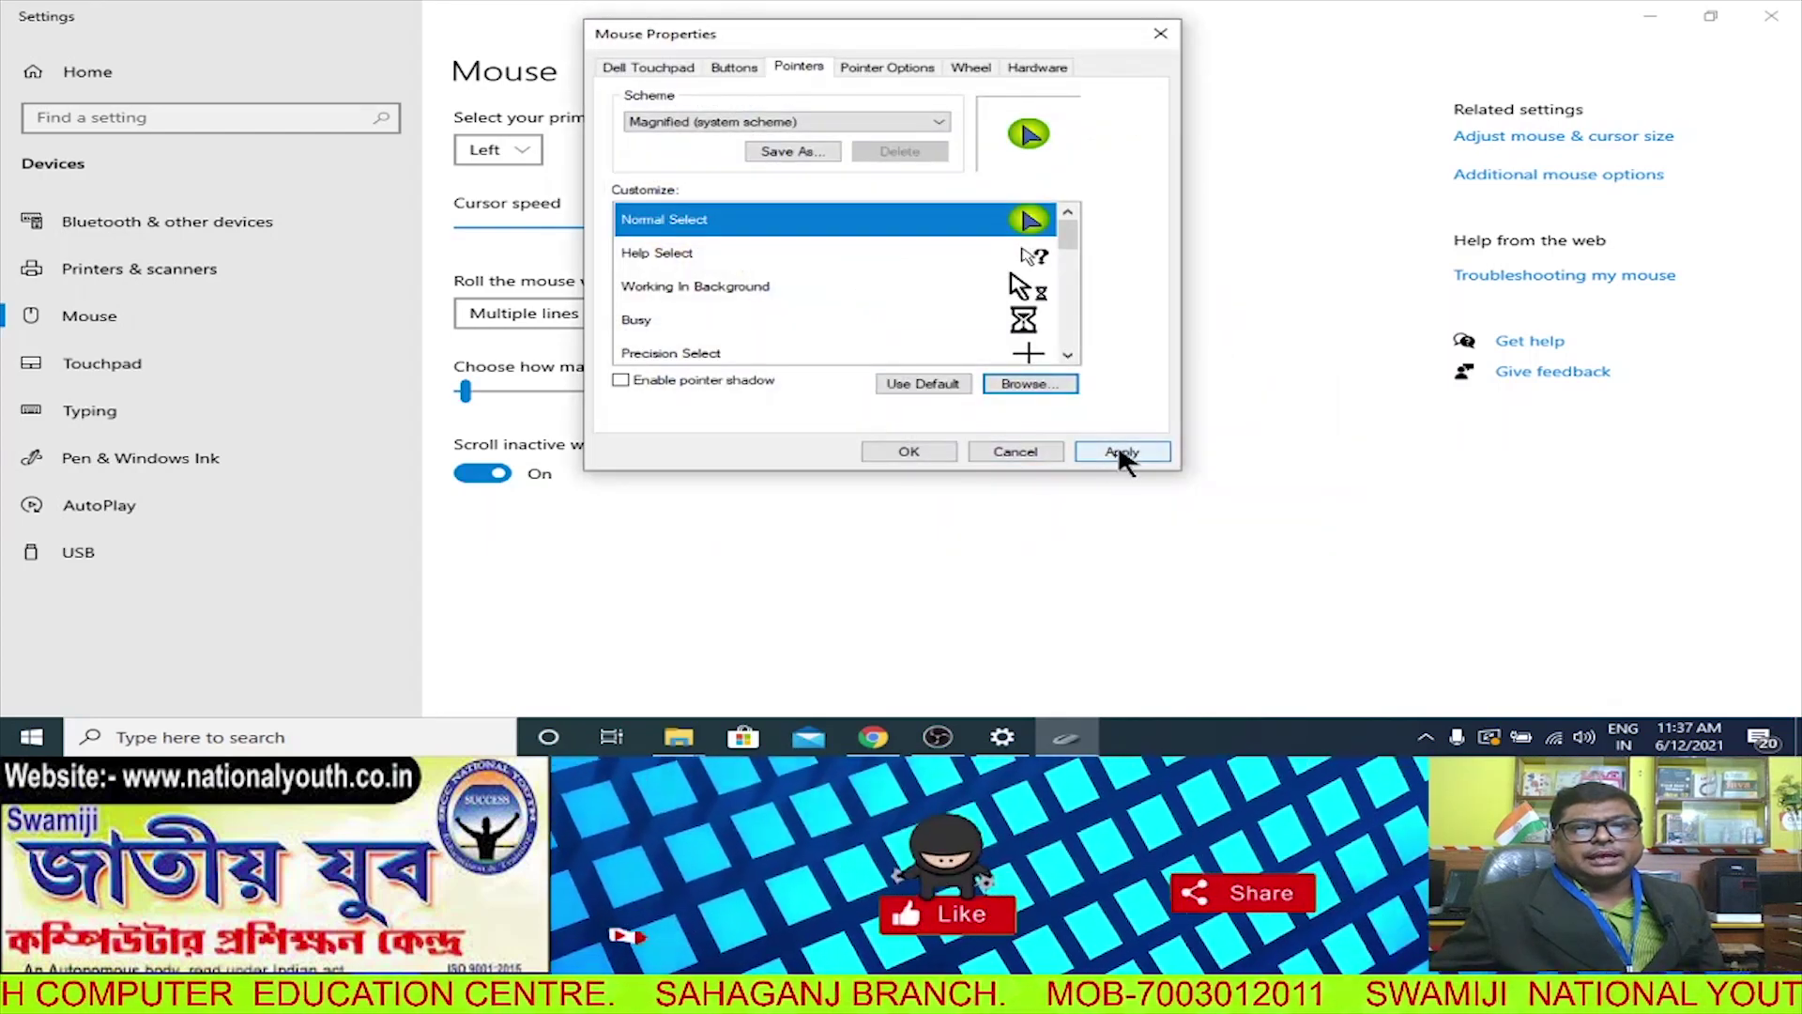
click(1122, 454)
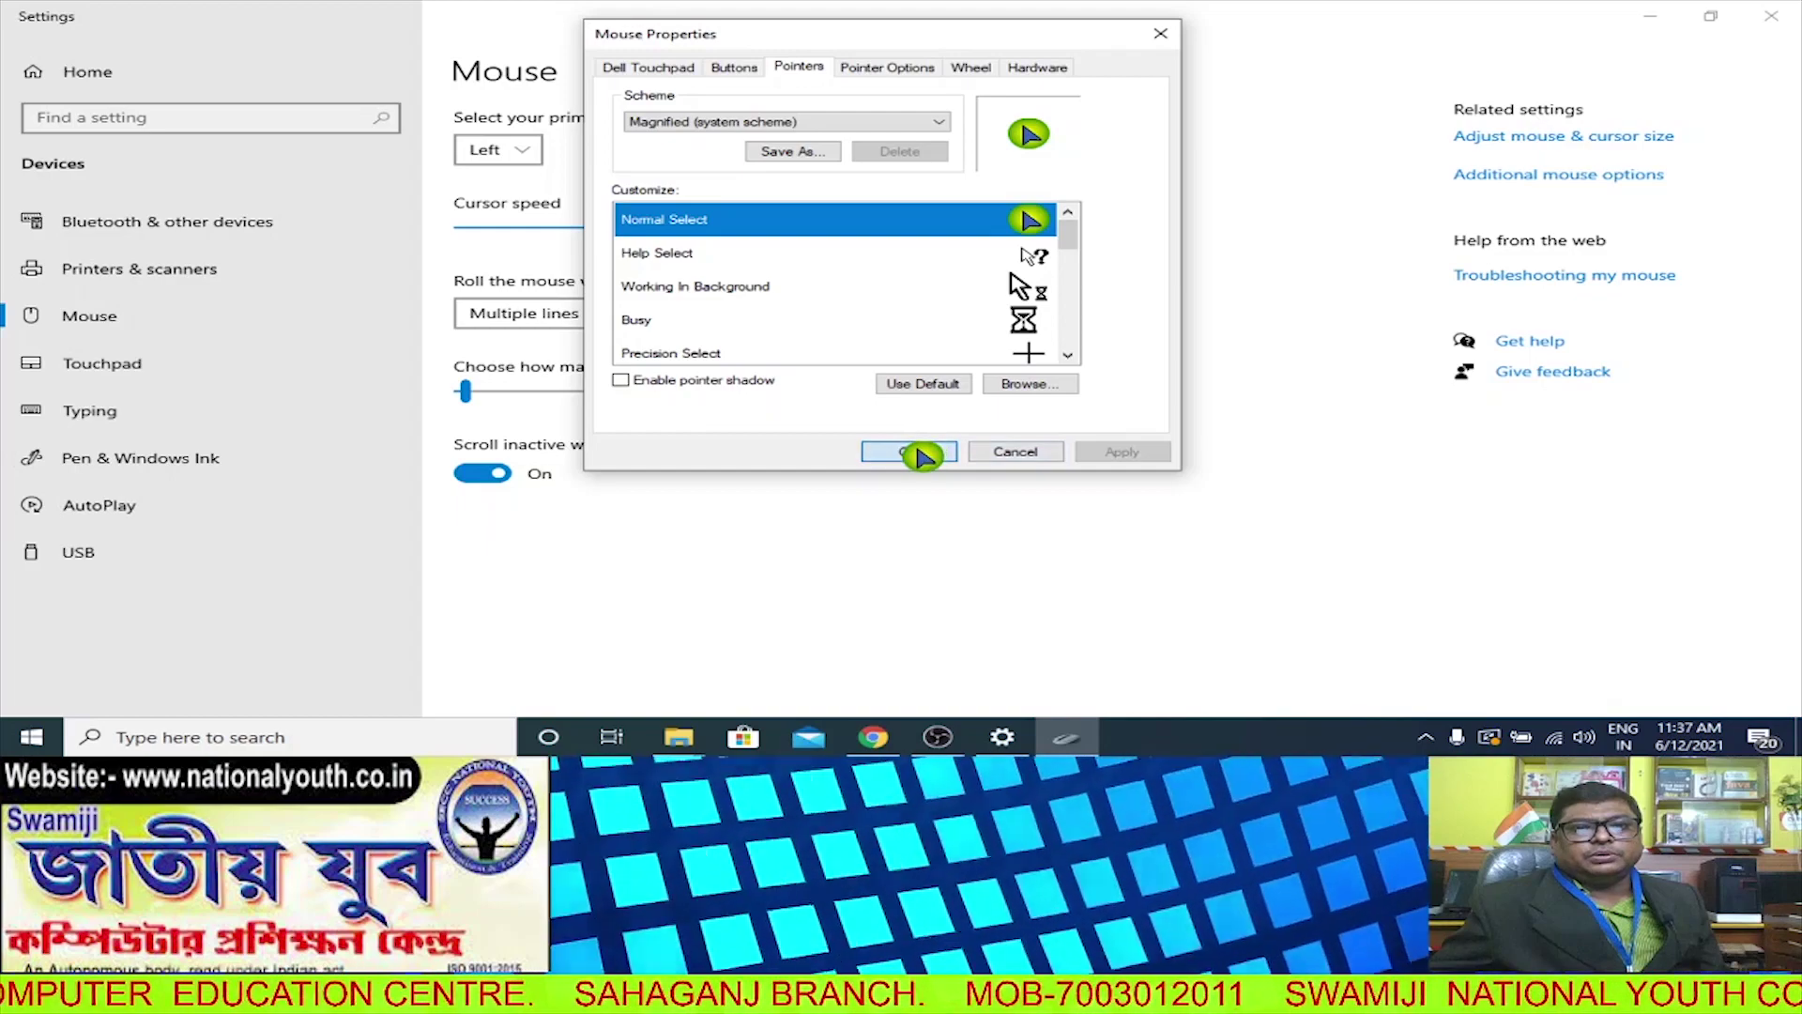
click(929, 453)
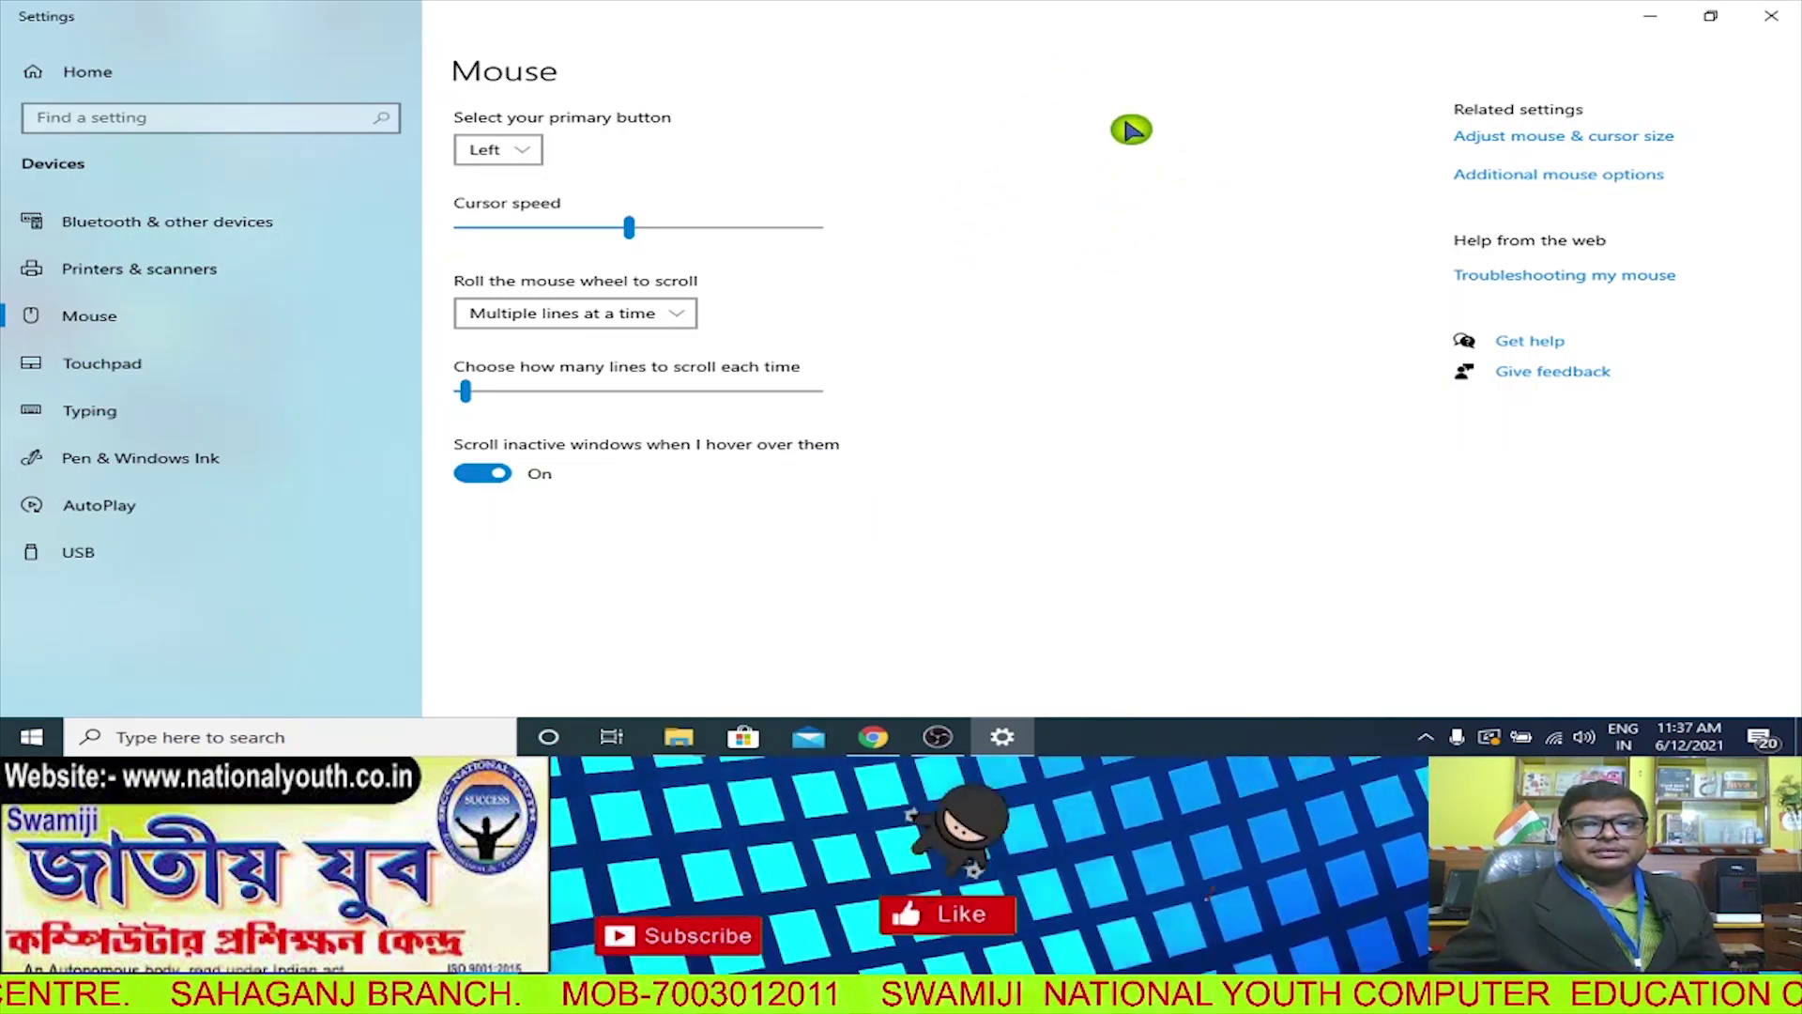
click(1790, 12)
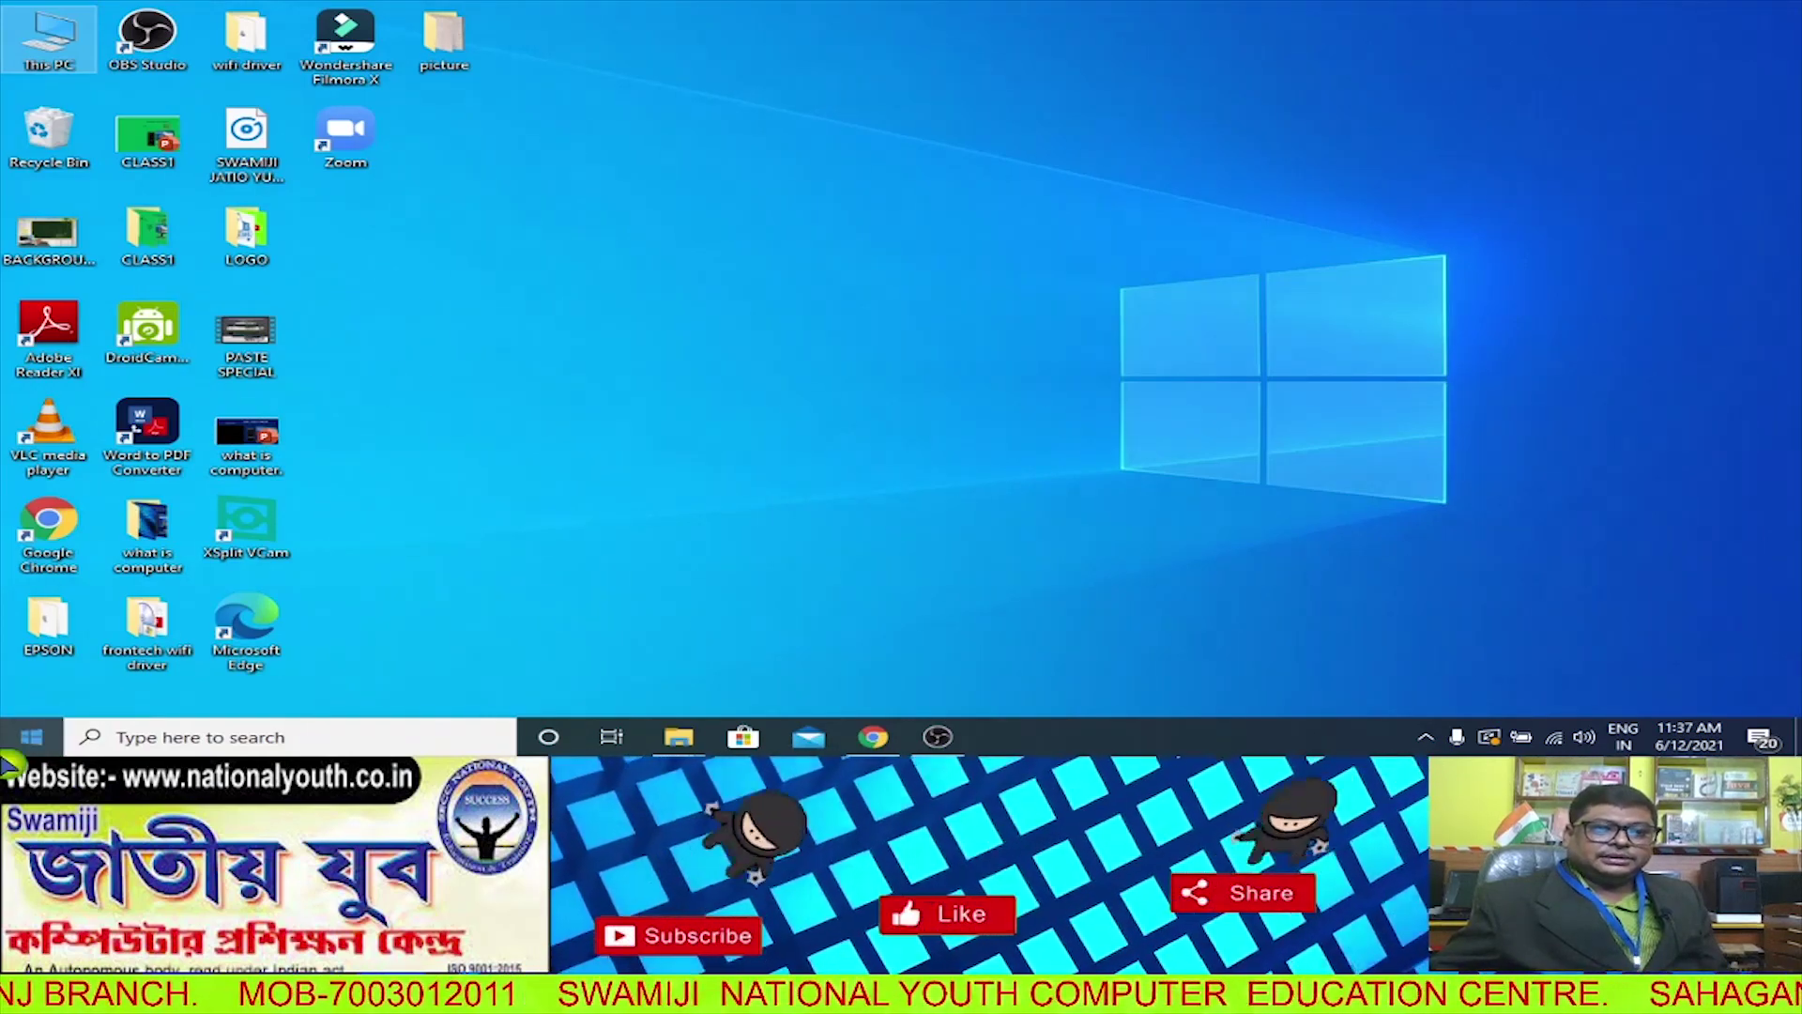
click(17, 737)
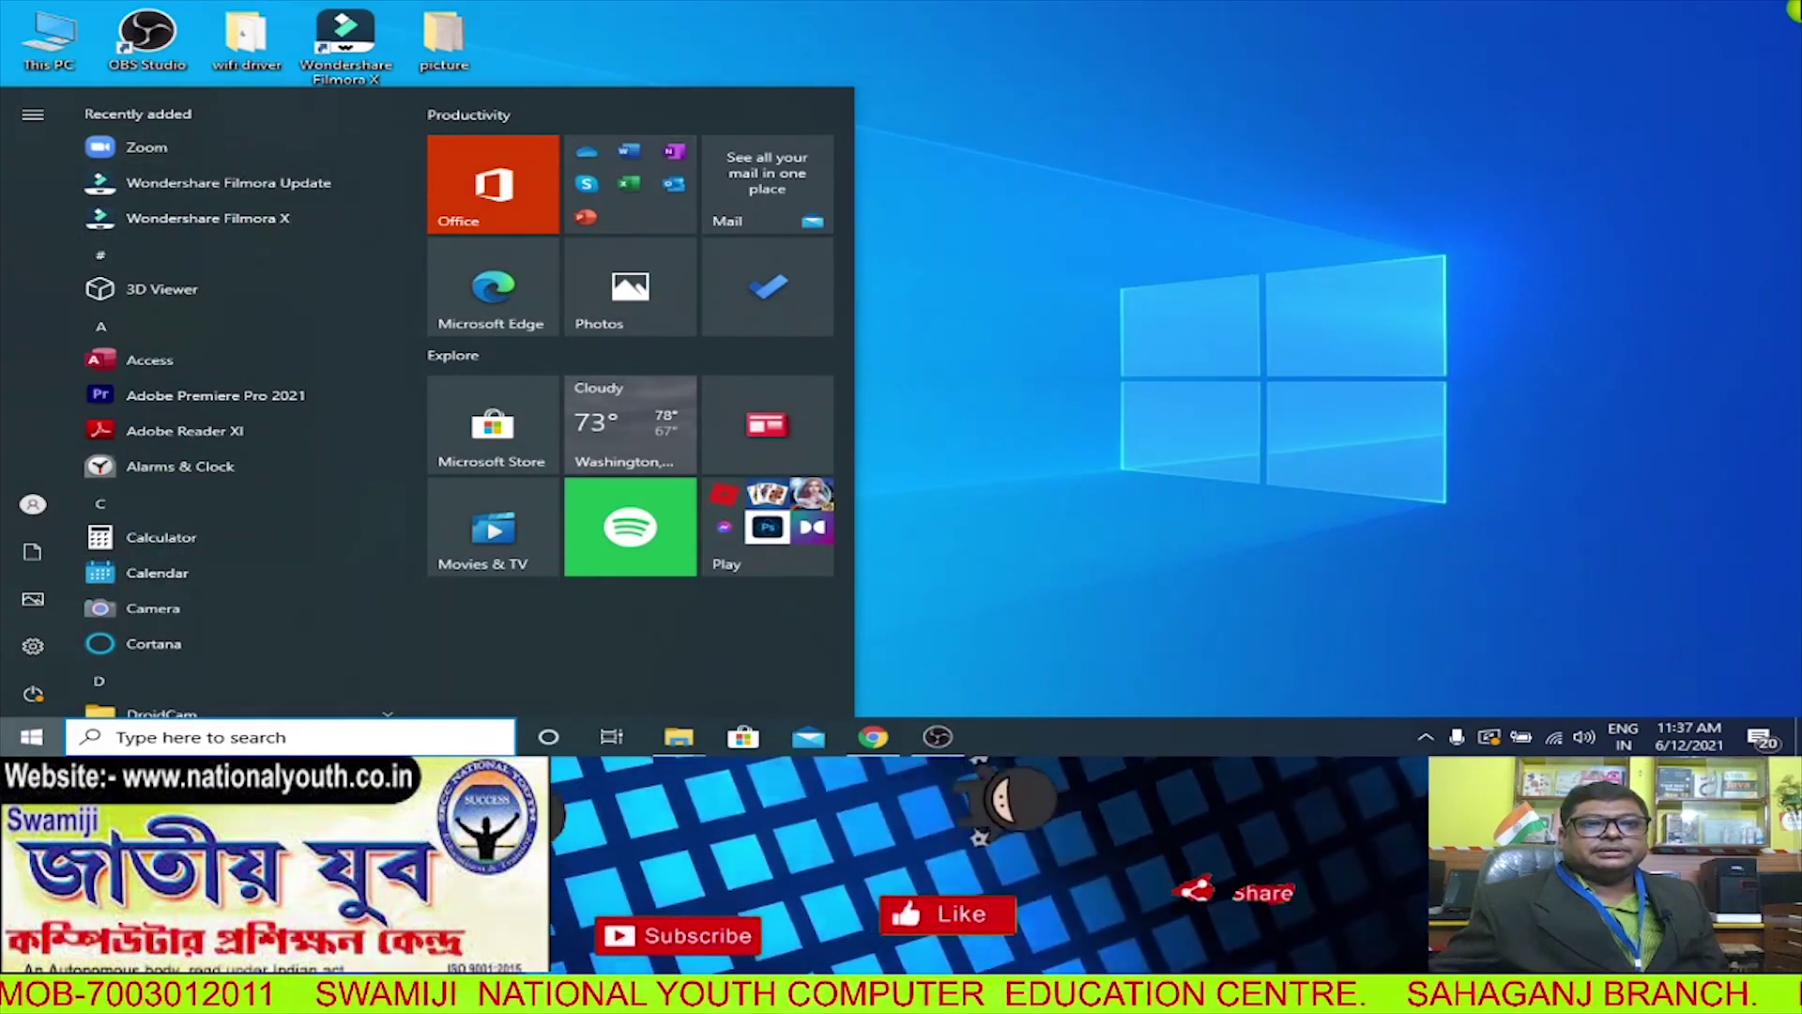
click(1622, 165)
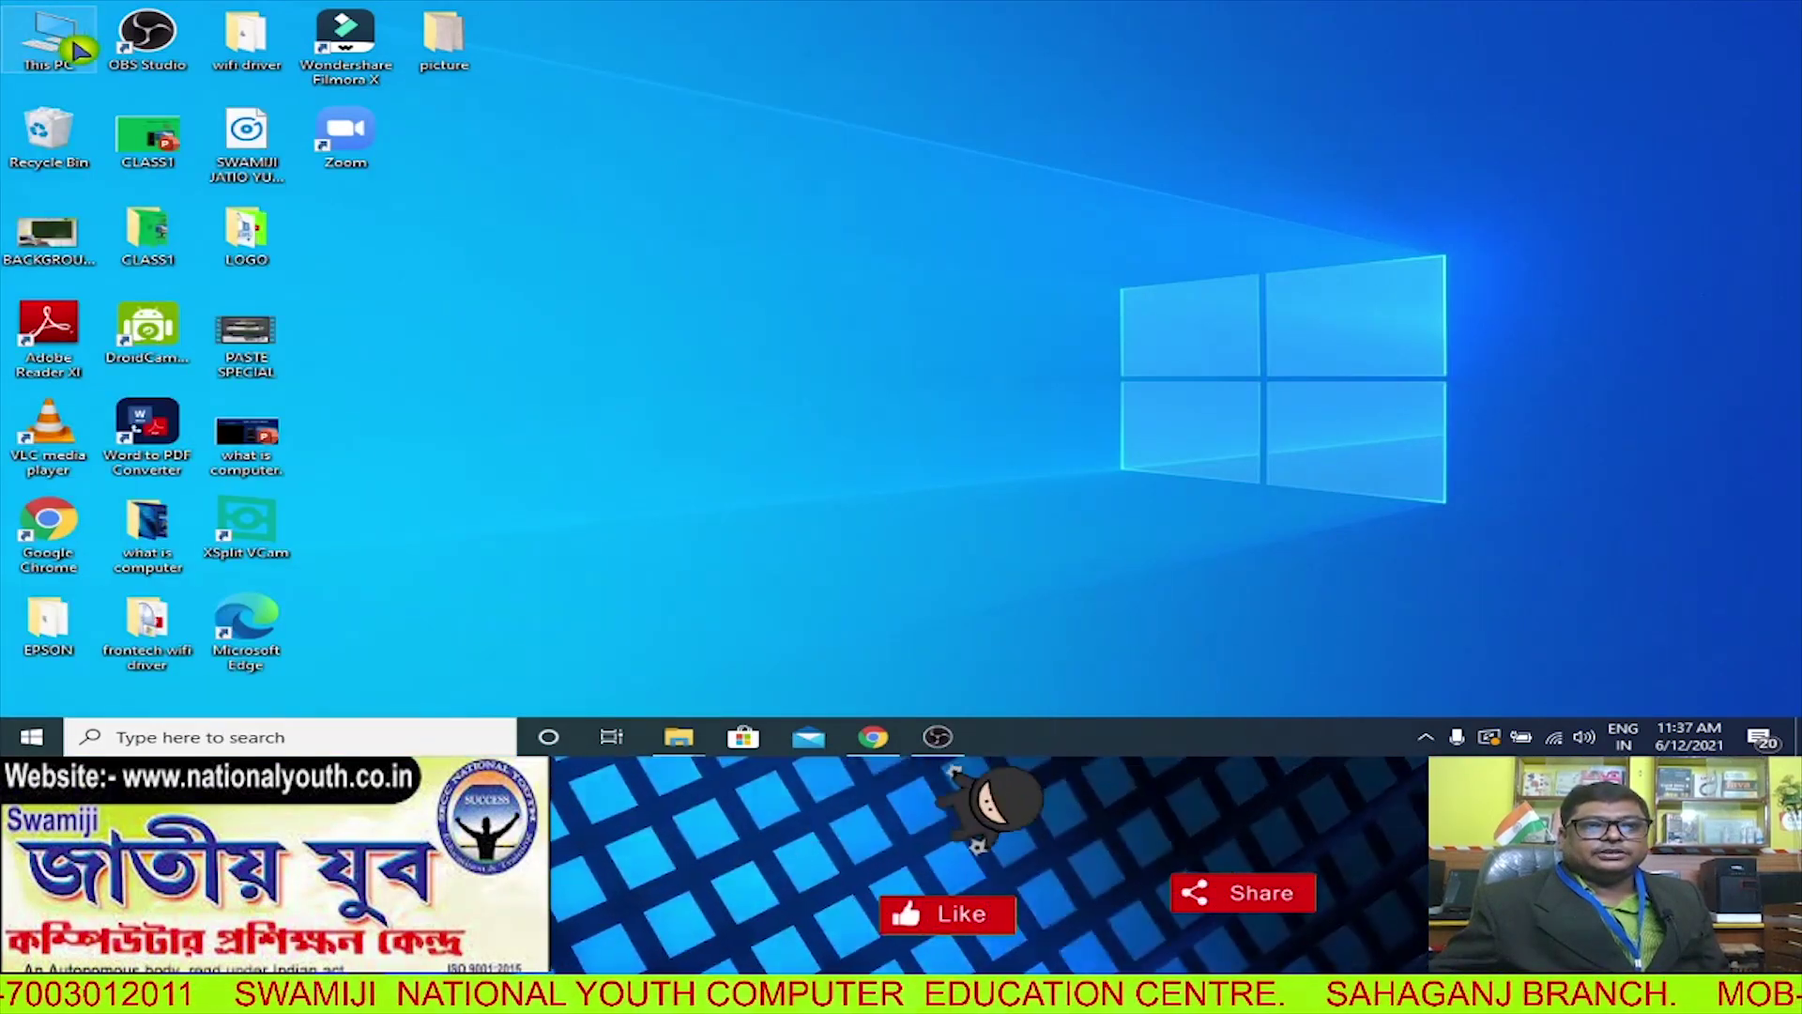